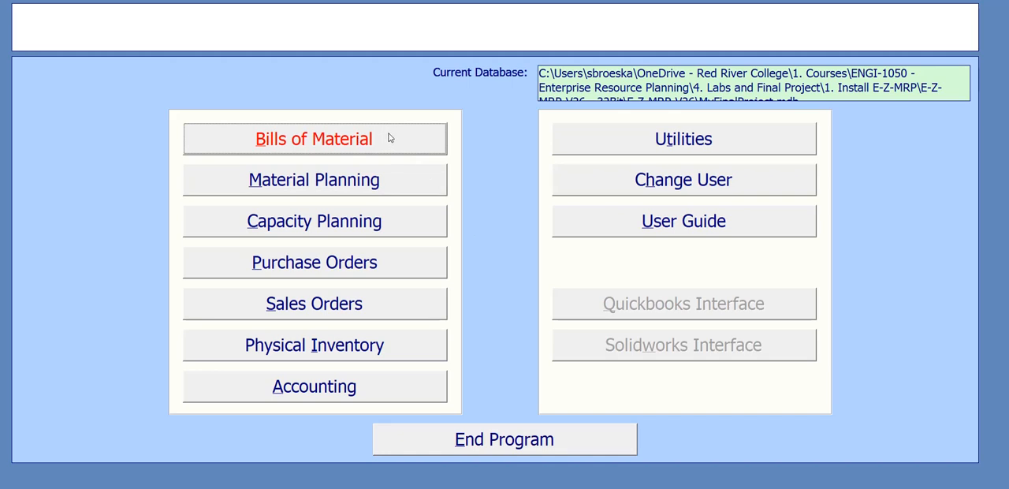
# Step: Open the Part Master maintenance form and check the sheet's part number under the front cover on the Electrical Box slide in PowerPoint
pyautogui.click(389, 138)
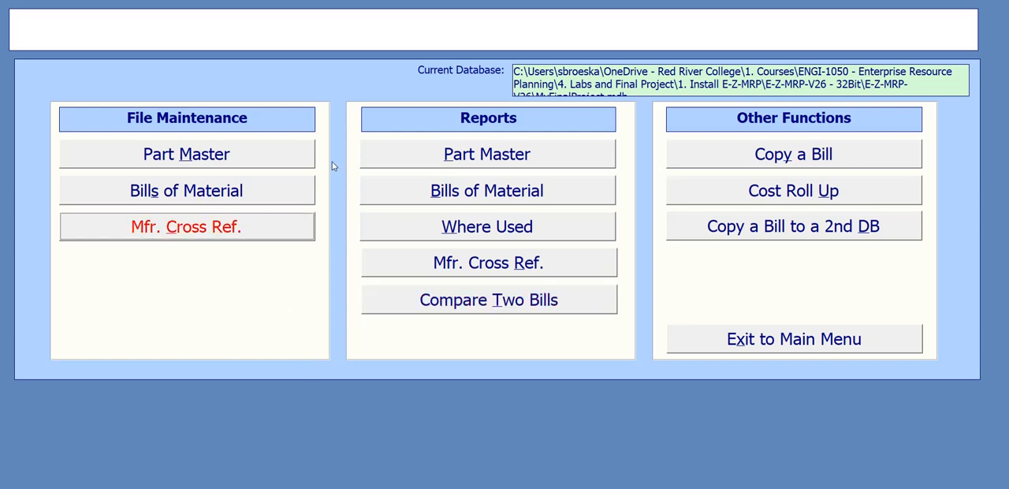
pyautogui.click(255, 155)
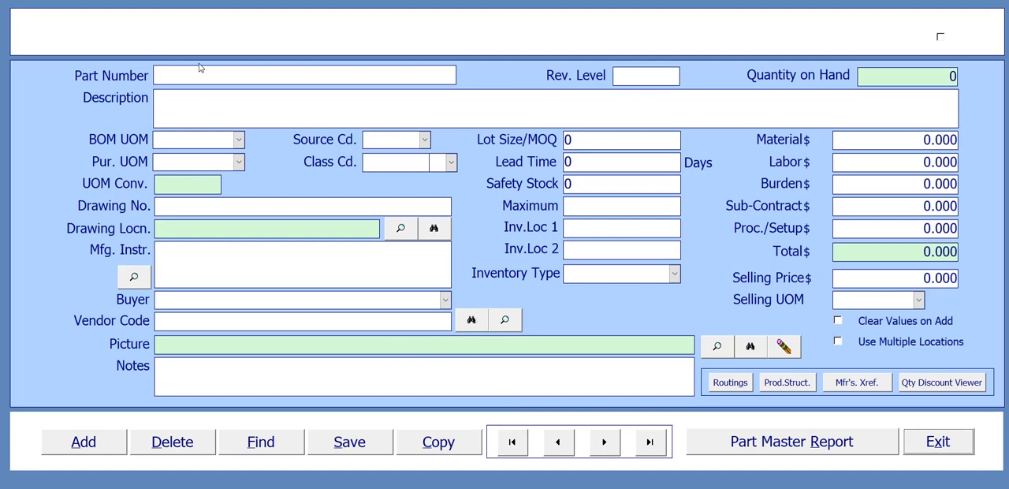
pyautogui.click(701, 487)
pyautogui.click(761, 479)
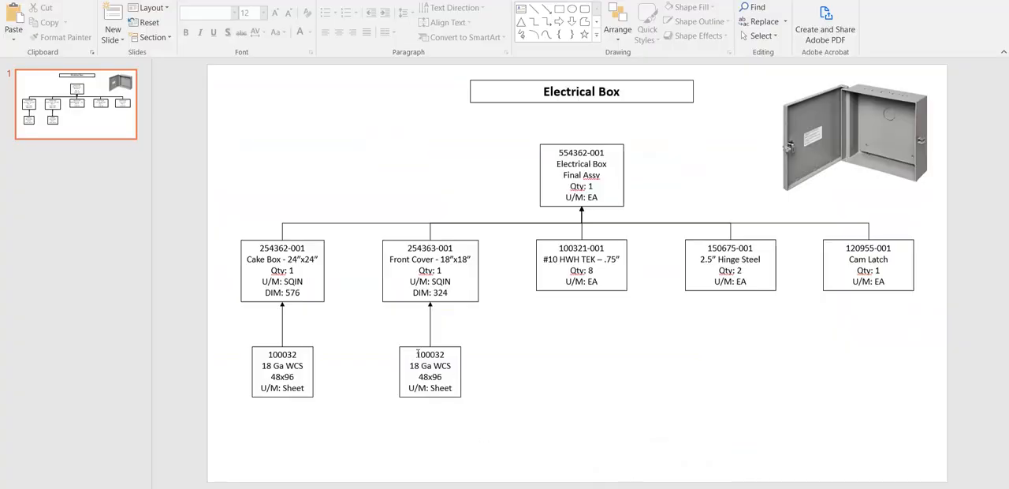
pyautogui.moveTo(418, 354); pyautogui.dragTo(425, 356)
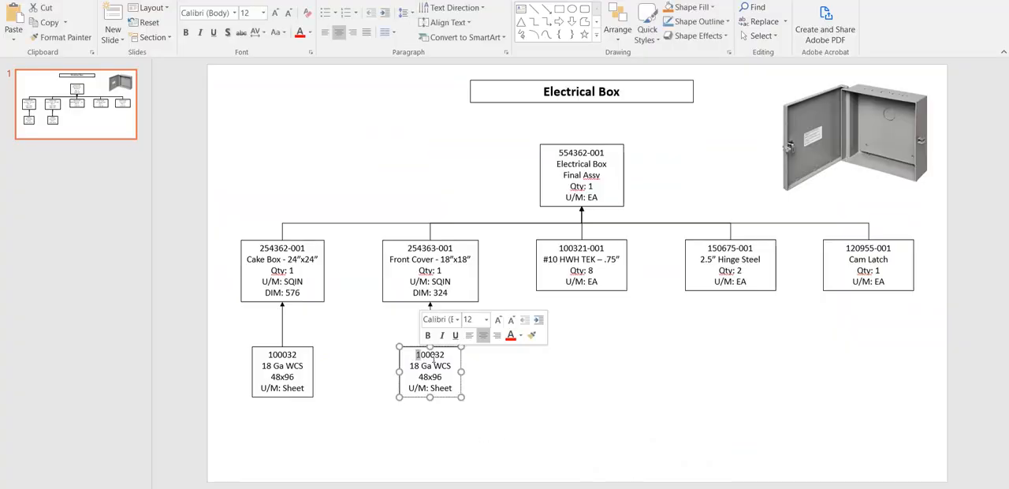
pyautogui.click(554, 358)
pyautogui.click(743, 487)
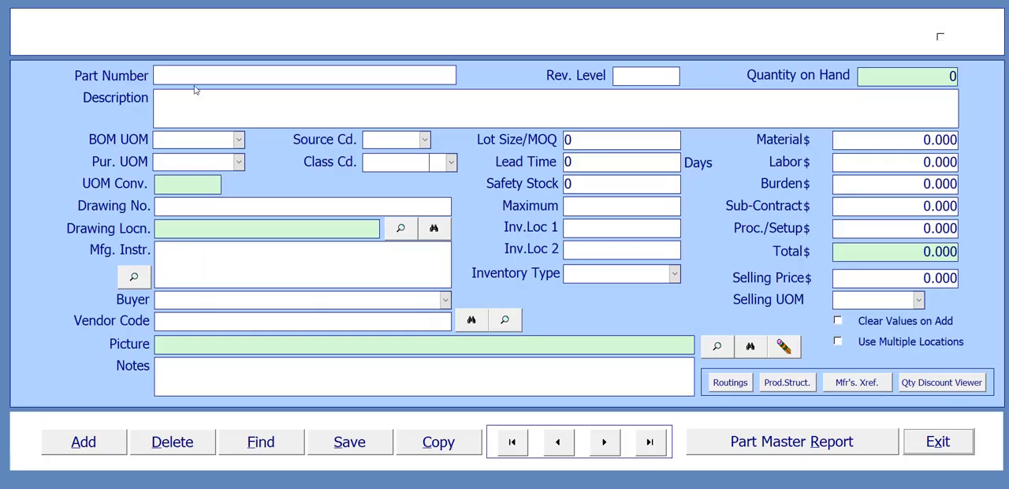
pyautogui.click(83, 443)
pyautogui.write('1')
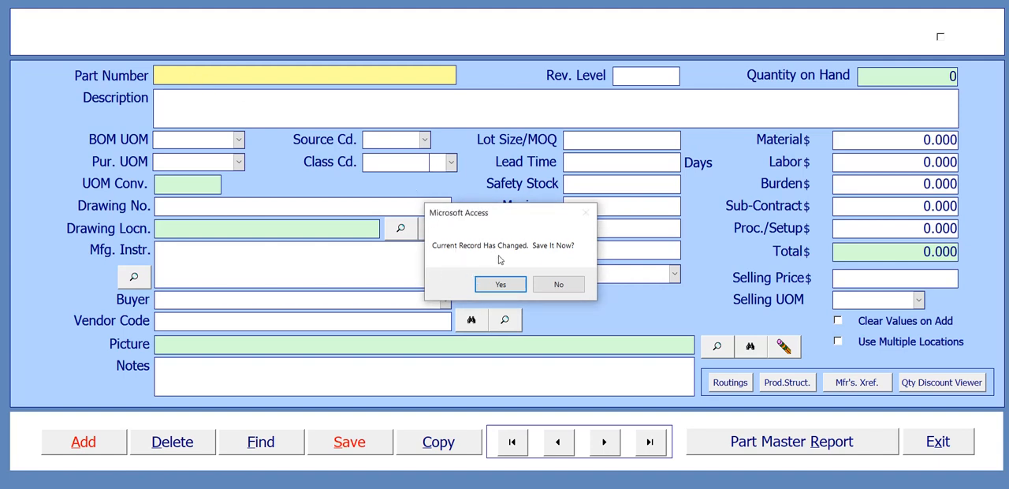
pyautogui.click(521, 288)
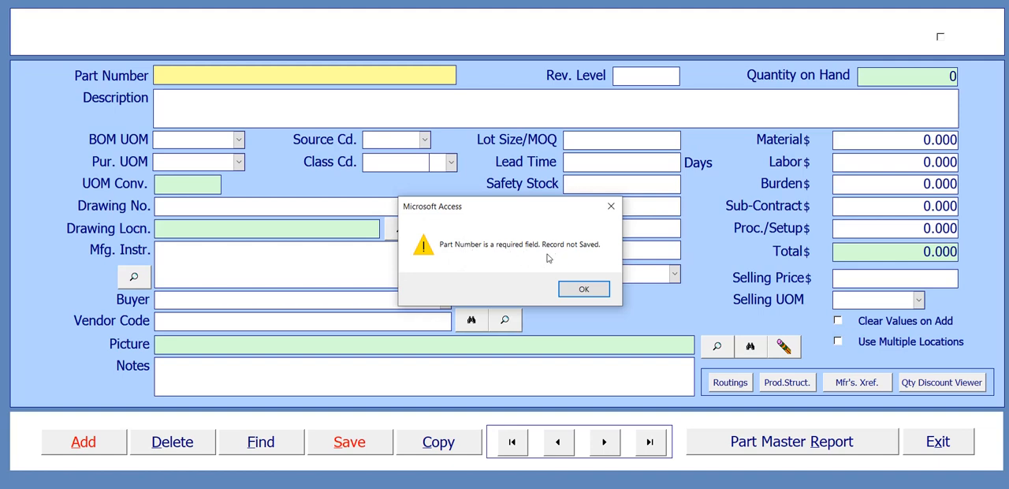
pyautogui.click(593, 289)
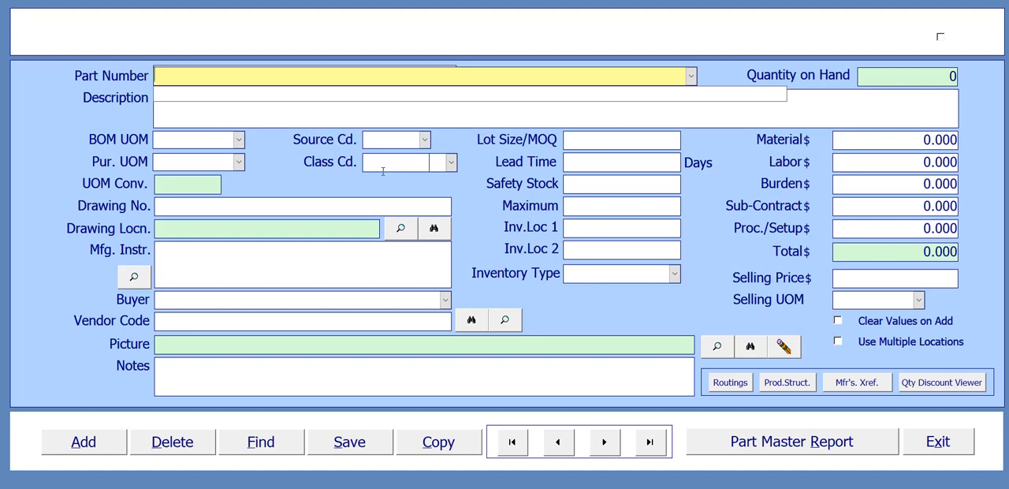
pyautogui.write('100032')
pyautogui.click(228, 115)
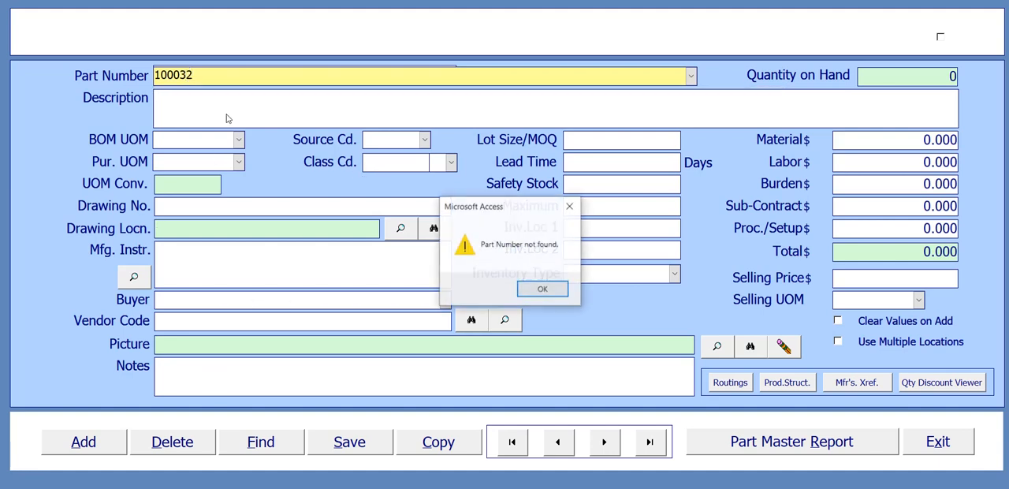
pyautogui.click(541, 290)
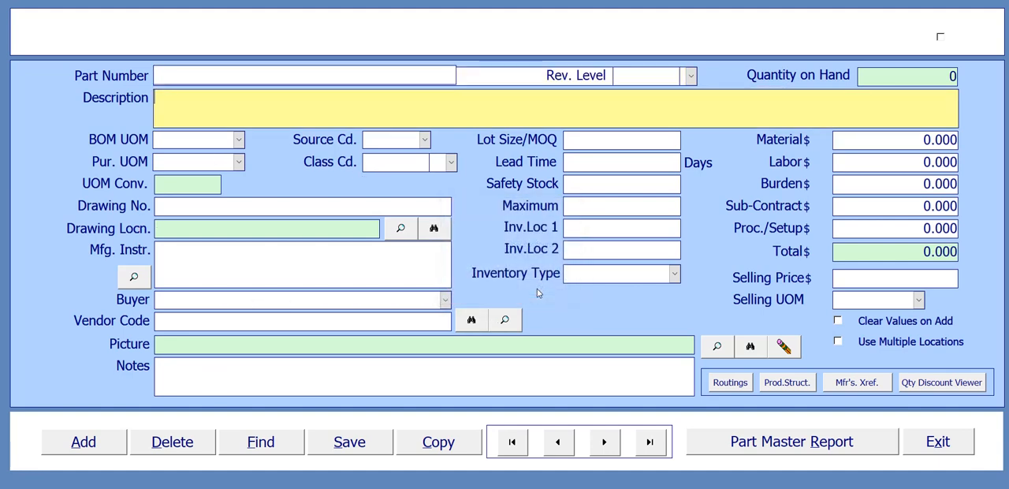
pyautogui.click(104, 443)
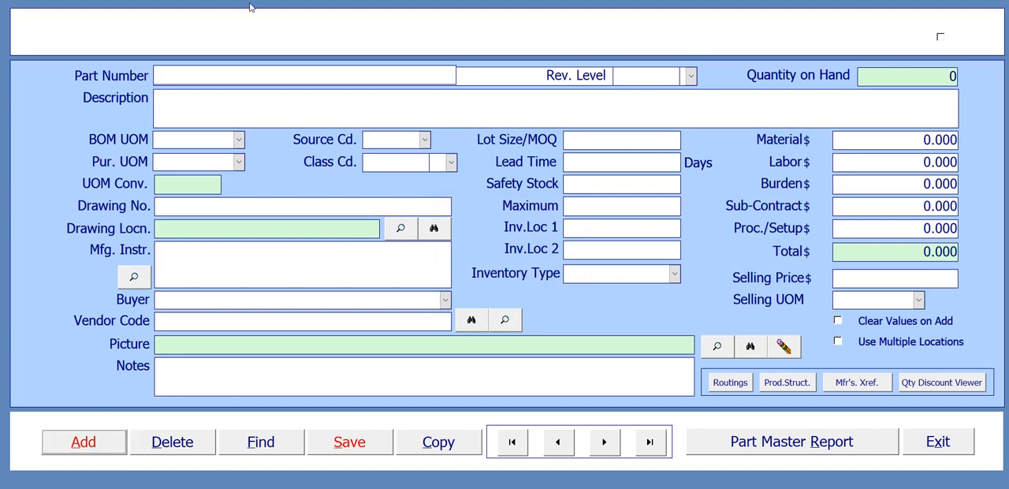
pyautogui.click(214, 75)
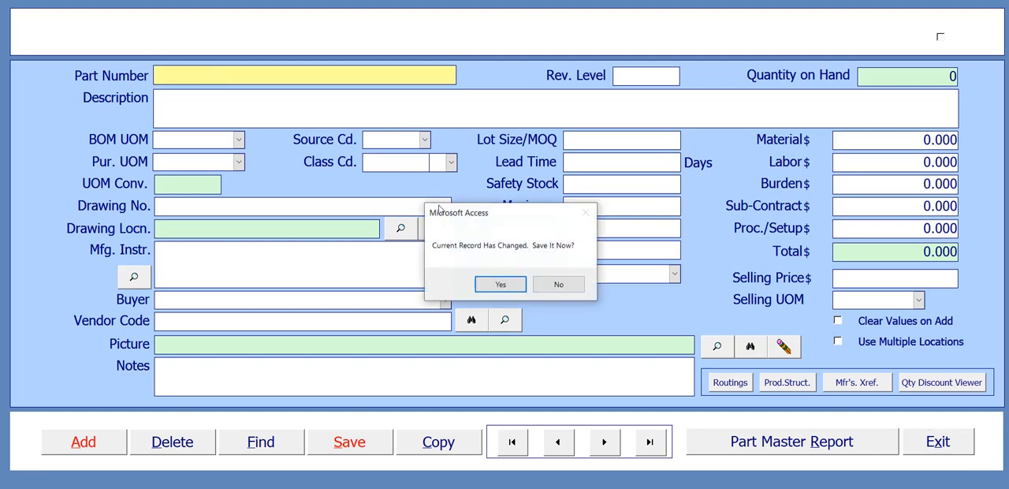
pyautogui.click(558, 285)
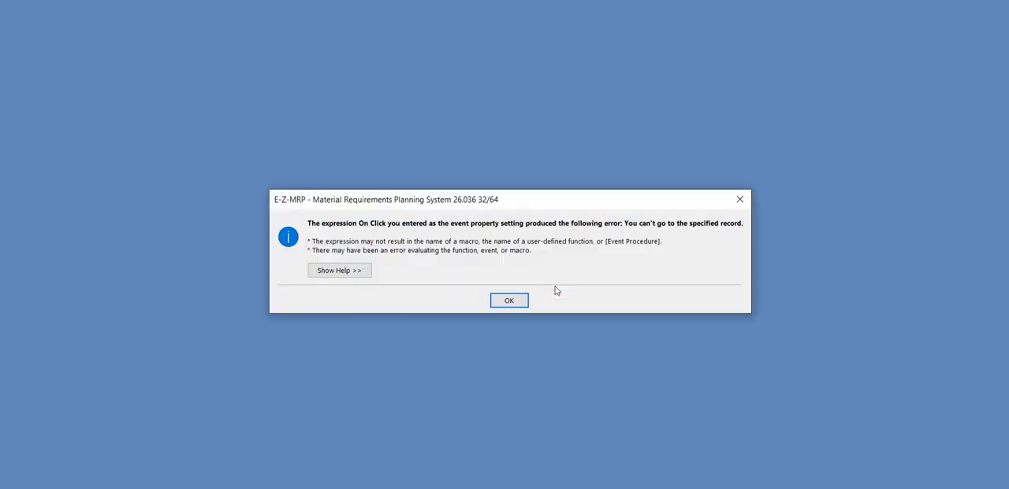
pyautogui.click(508, 301)
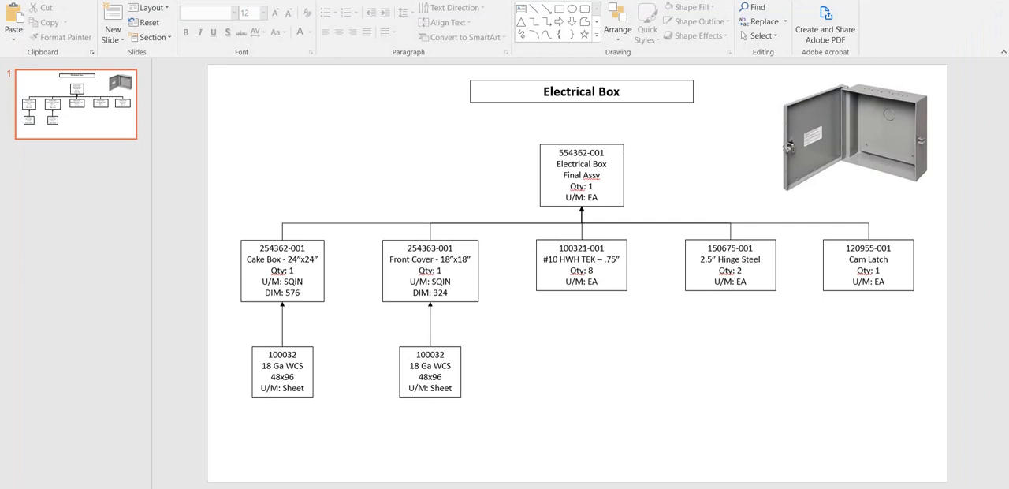
# Step: Reopen the E-Z-MRP-Ver26.036 database from its E-Z-MRP-V26 folder and allow it past the security notice
pyautogui.click(229, 463)
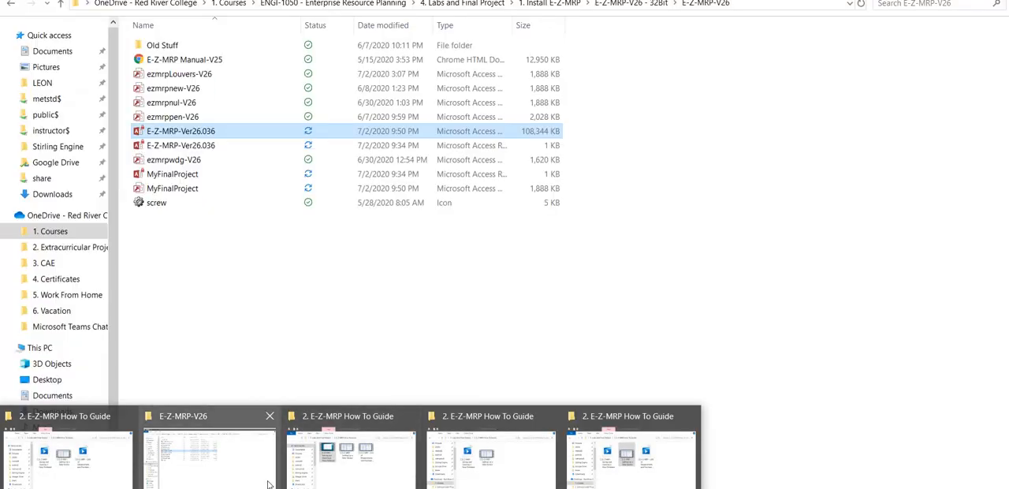
pyautogui.doubleClick(197, 133)
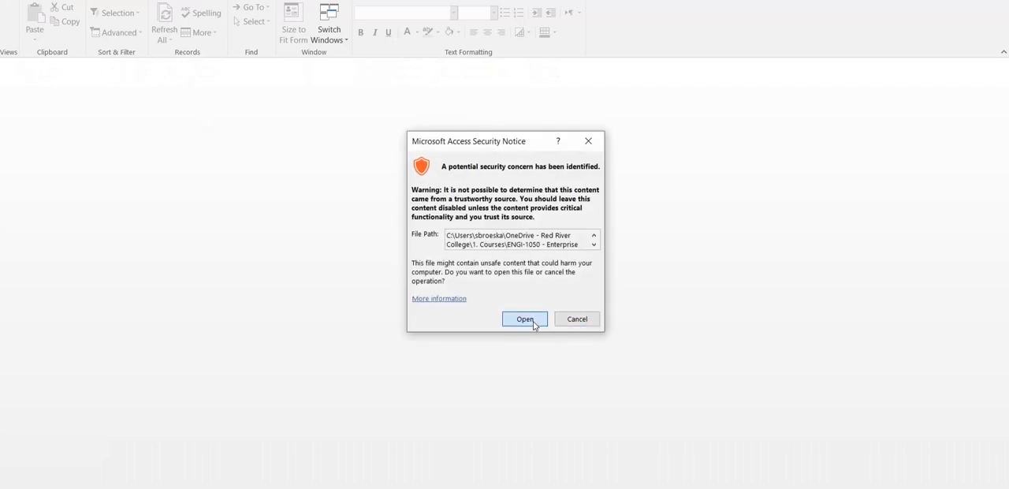
pyautogui.click(529, 319)
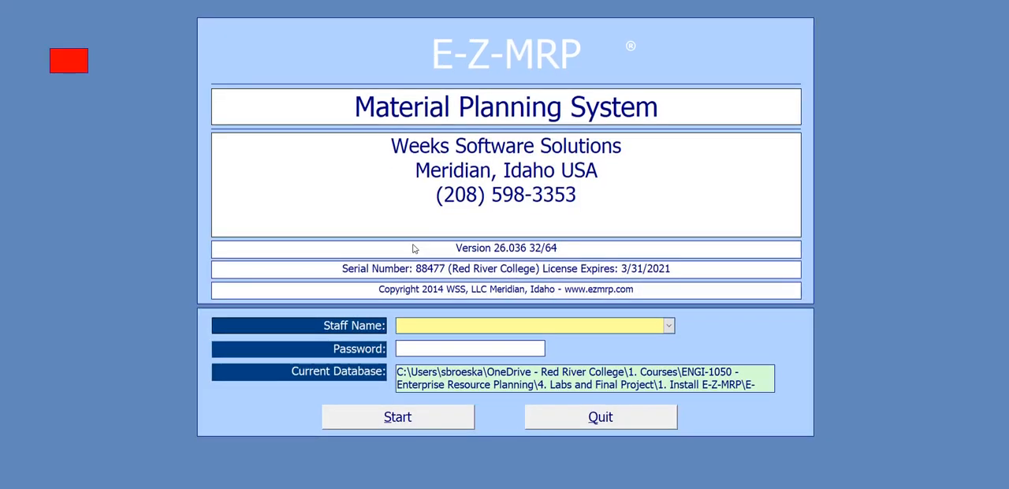
# Step: Log in with the staff name Admin and the account password
pyautogui.write('Admi')
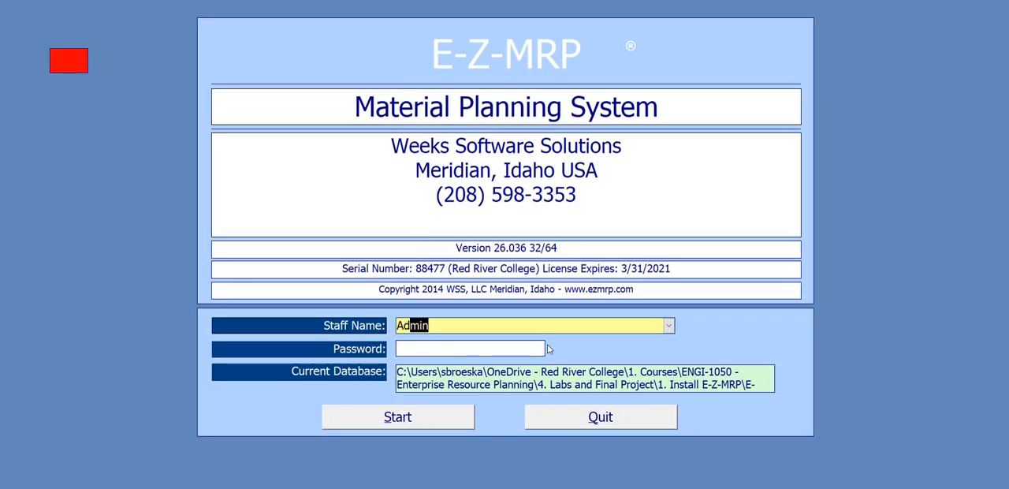
pyautogui.write('n')
pyautogui.press('Tab')
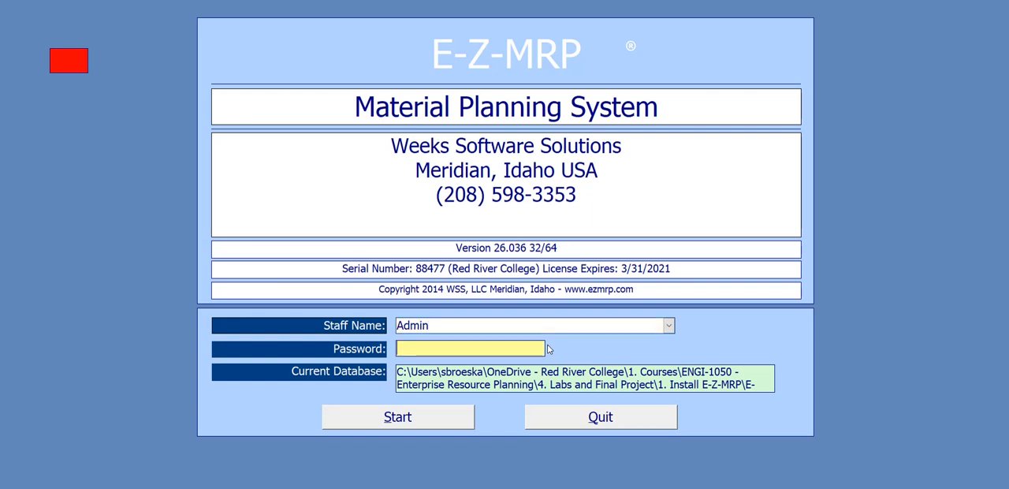
pyautogui.write('*****')
pyautogui.click(431, 423)
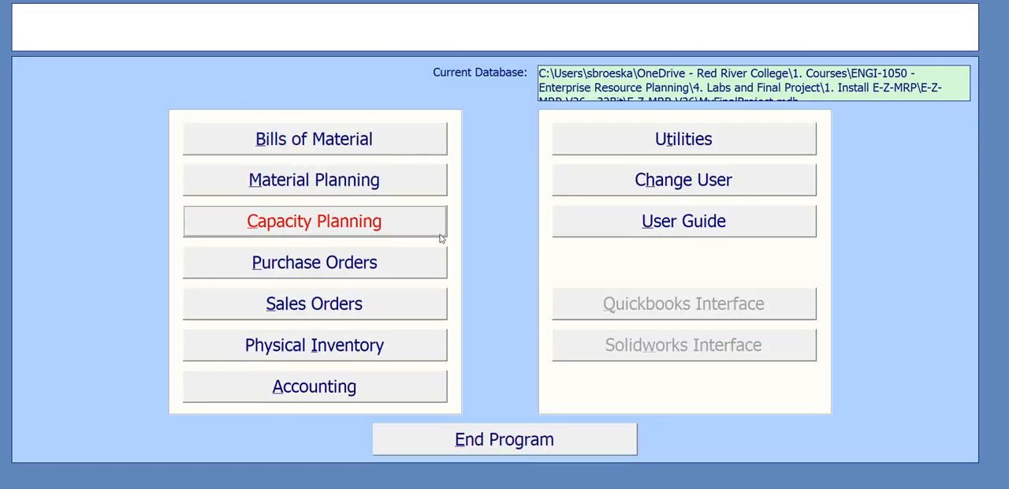
# Step: Add a record in the Bills of Material Part Master with part number 100032 and revision level 0
pyautogui.click(399, 151)
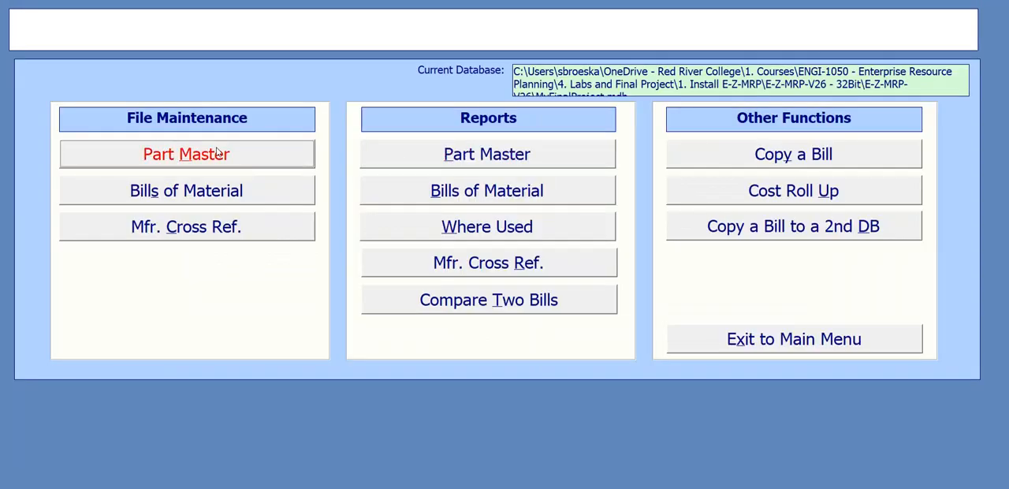
pyautogui.click(256, 163)
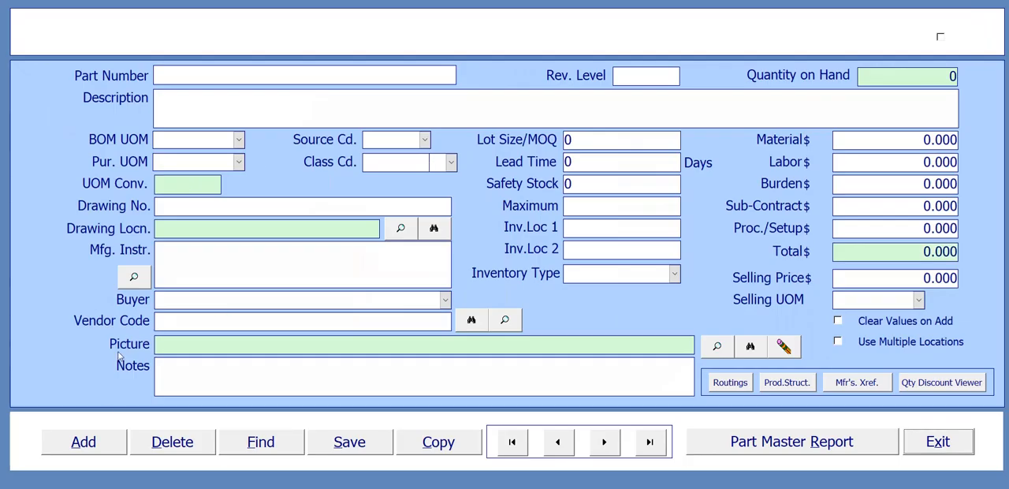
pyautogui.click(98, 441)
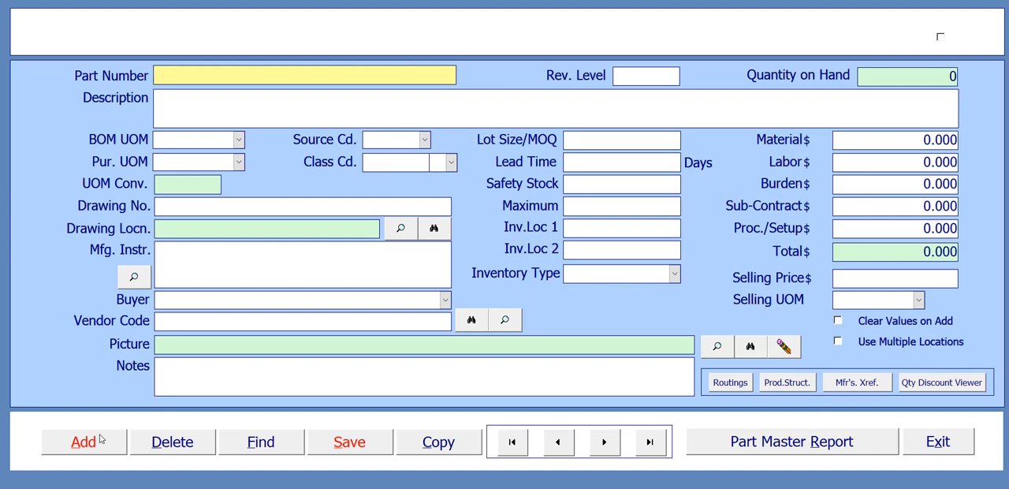
pyautogui.write('100032')
pyautogui.press('Tab')
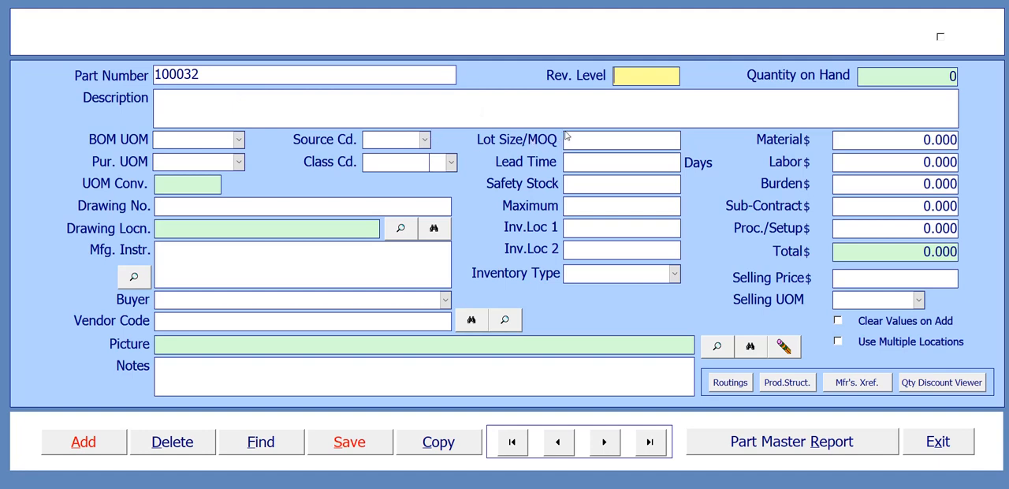
pyautogui.write('0')
pyautogui.click(194, 104)
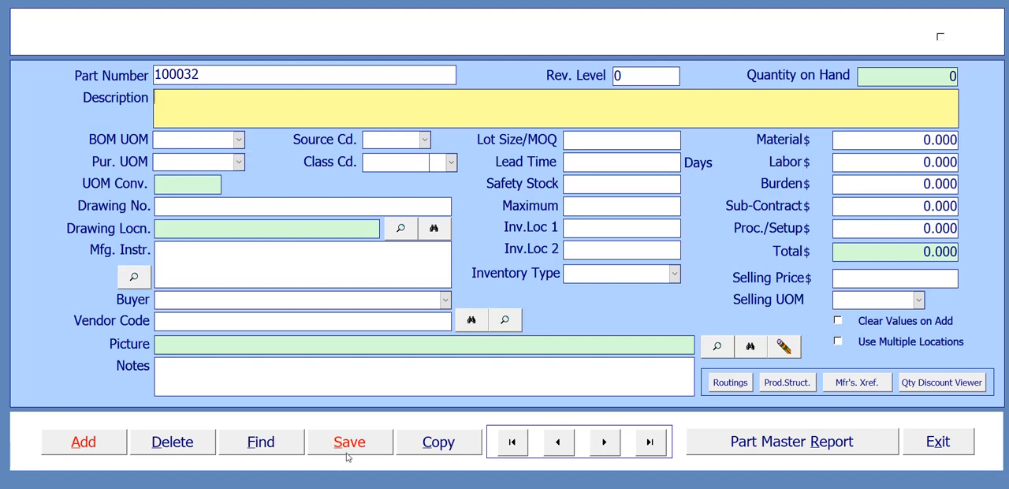
# Step: Set the part's source code to B (buy) and save the record
pyautogui.click(372, 446)
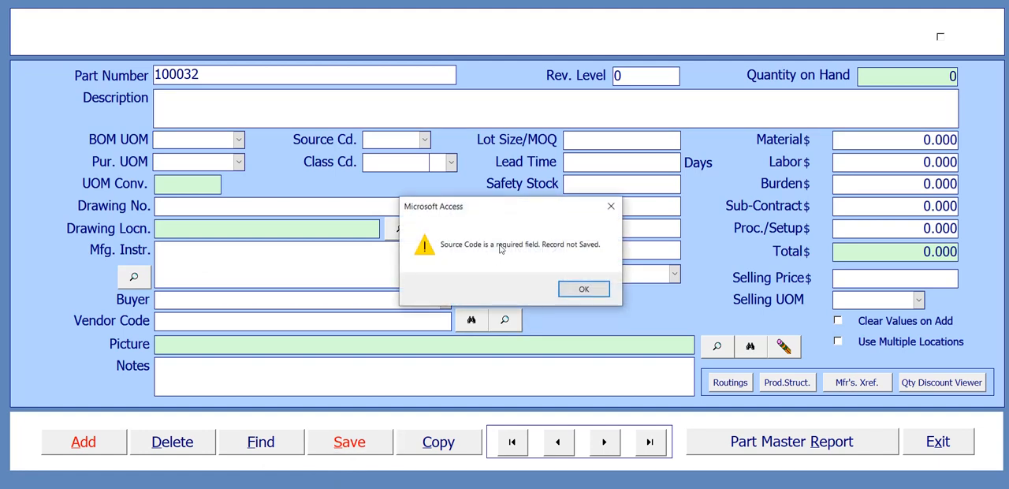
pyautogui.click(585, 290)
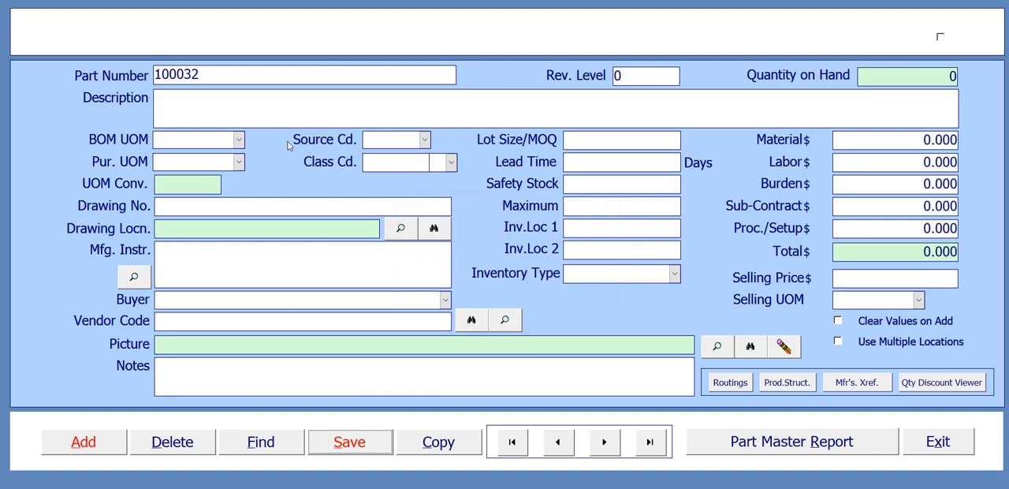
pyautogui.click(425, 140)
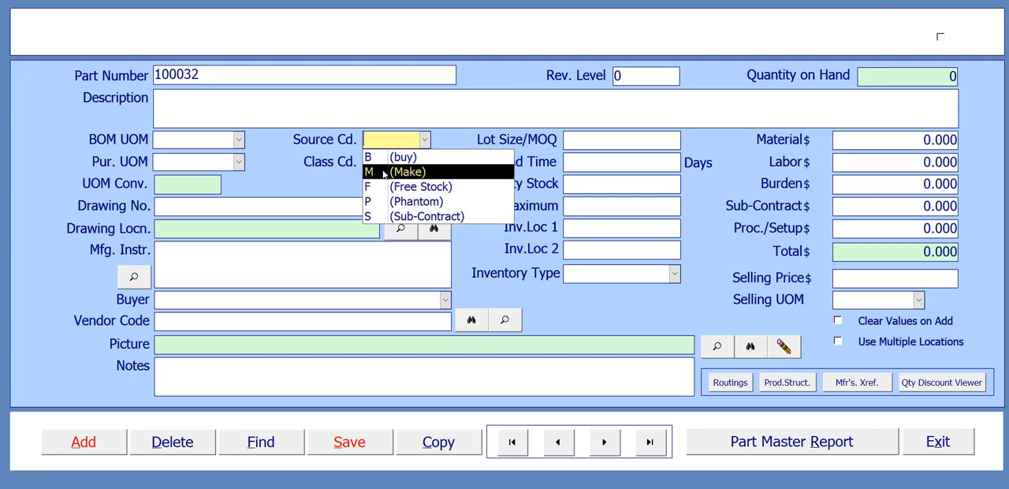
pyautogui.click(409, 158)
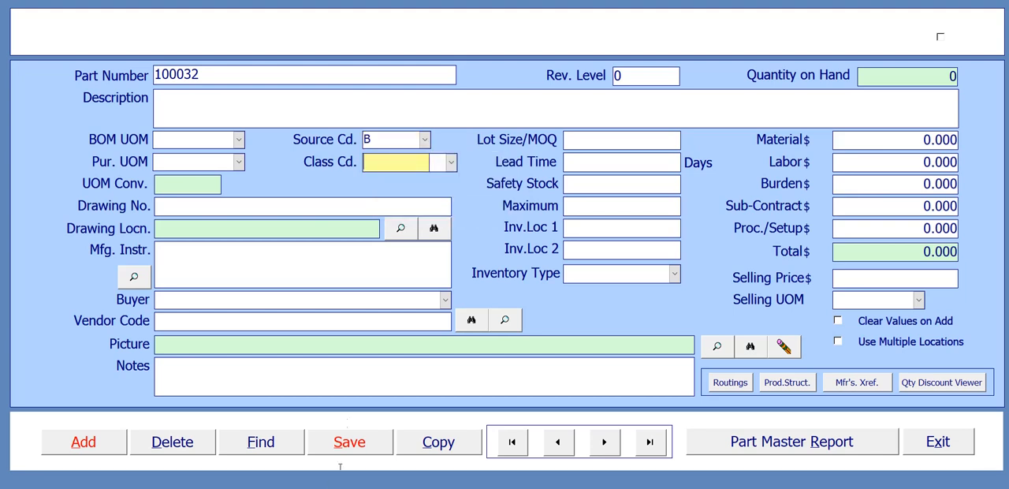
pyautogui.click(359, 448)
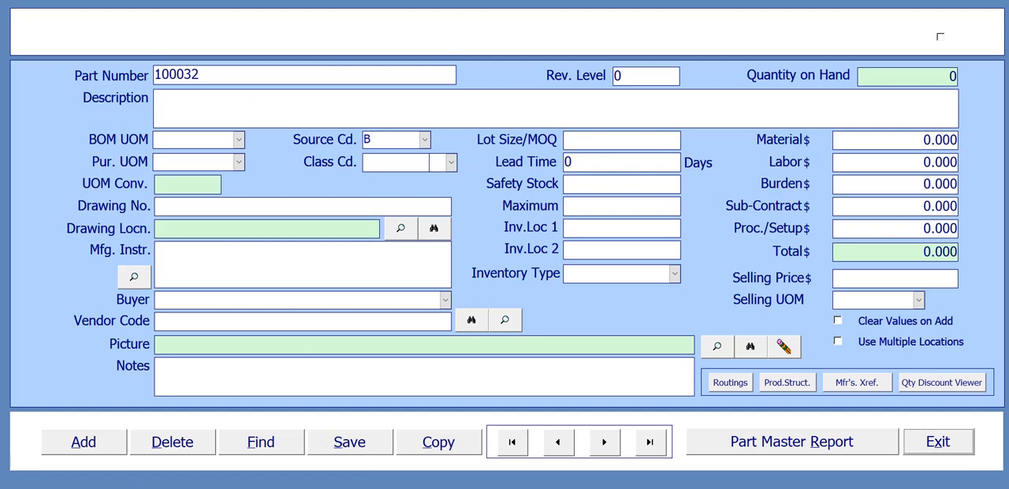
# Step: Copy the description "18 Ga WCS 48x96" from the sheet box under the front cover in PowerPoint and return to E-Z-MRP
pyautogui.moveTo(701, 488)
pyautogui.click(772, 453)
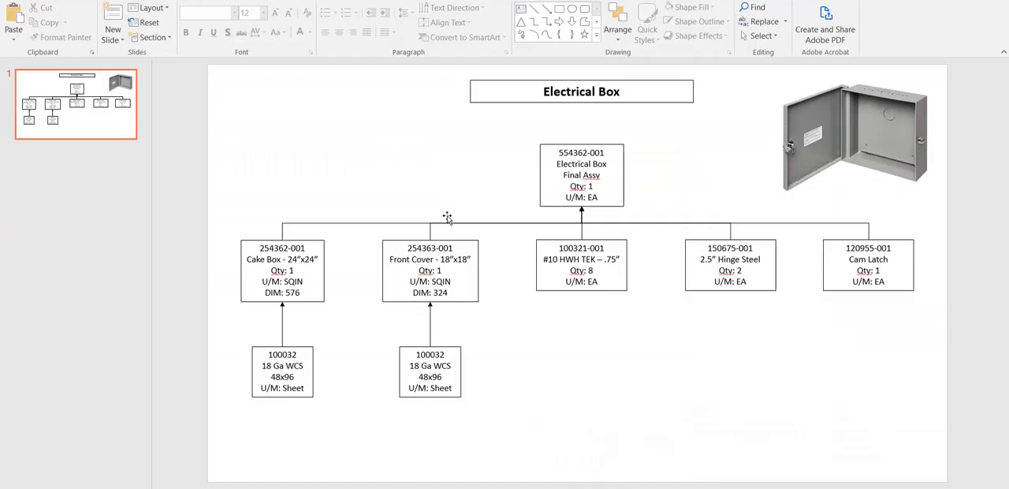
pyautogui.moveTo(410, 366); pyautogui.dragTo(448, 377)
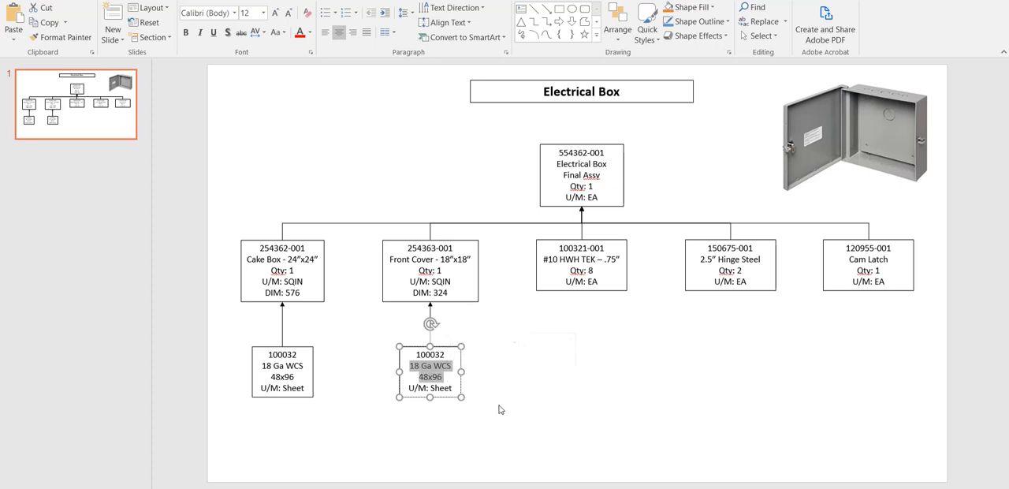
pyautogui.hotkey('ctrl', 'c')
pyautogui.hotkey('alt', 'Tab')
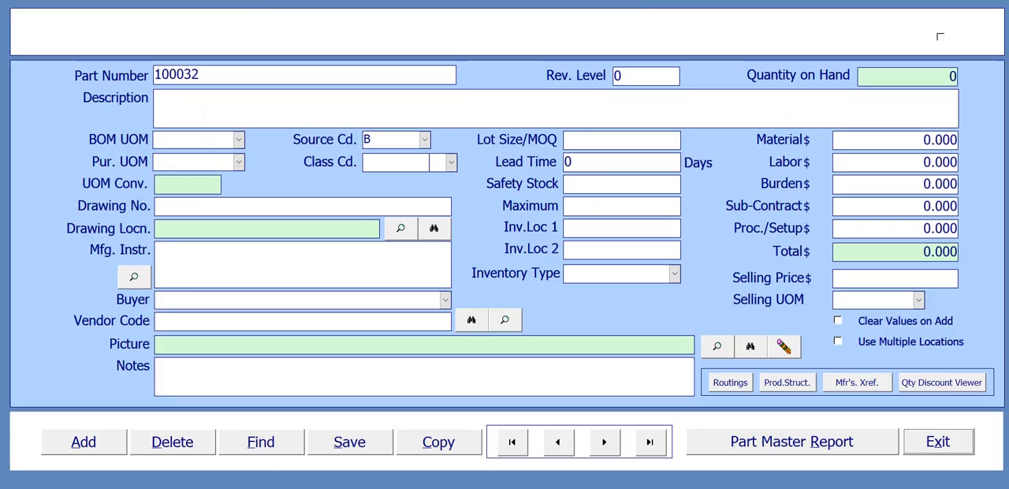
# Step: Paste the copied text "18 Ga WCS 48x96" as the part's description and remove the stray character at its end
pyautogui.click(192, 112)
pyautogui.hotkey('ctrl', 'v')
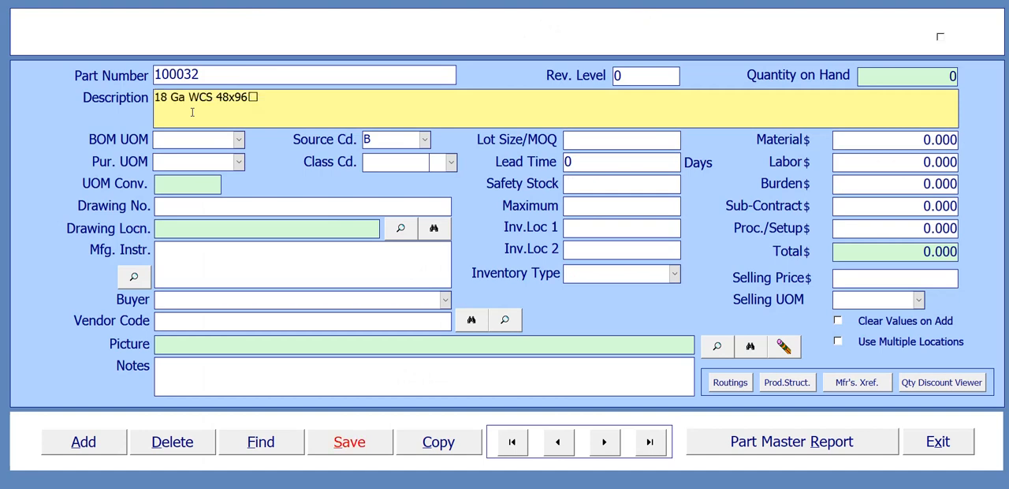
pyautogui.press('BackSpace')
# Step: Set the part's BOM unit of measure to SQIN and its purchasing unit of measure to SM1
pyautogui.click(199, 141)
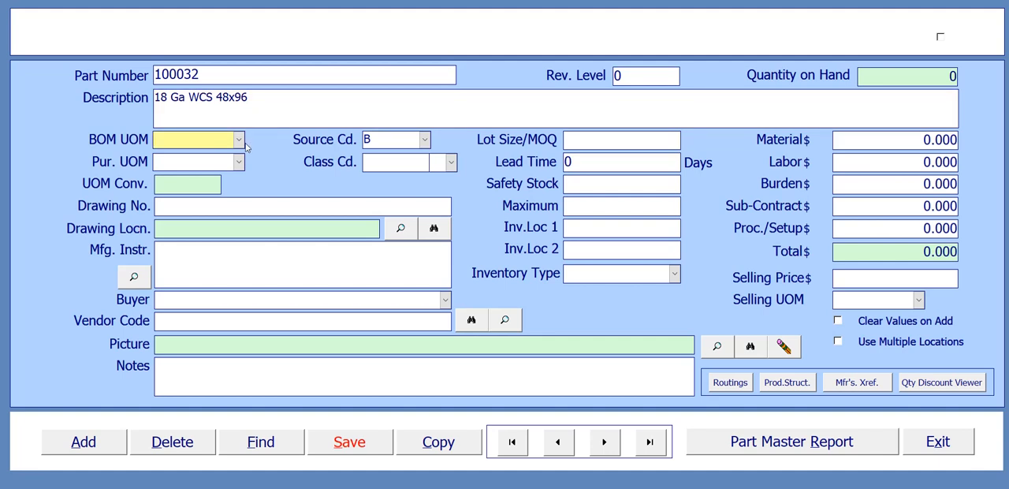
pyautogui.click(239, 139)
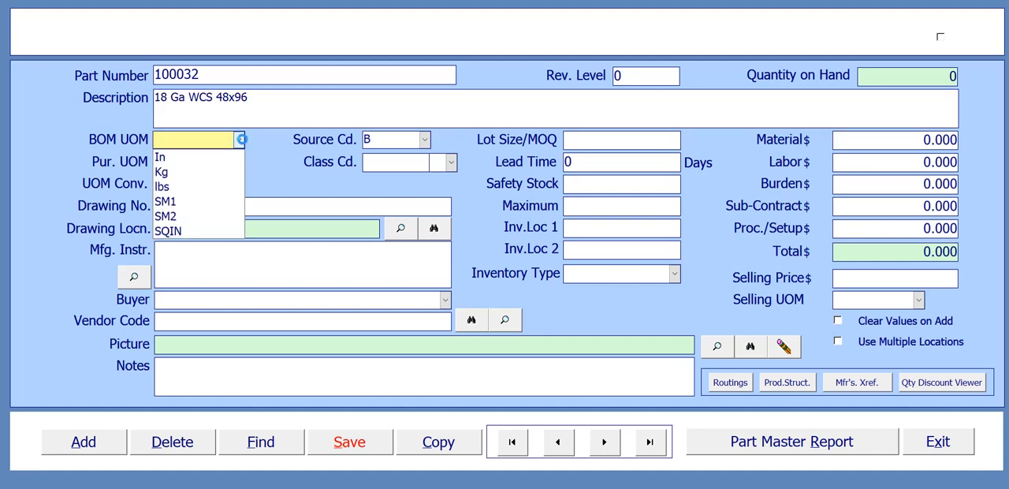
pyautogui.click(190, 231)
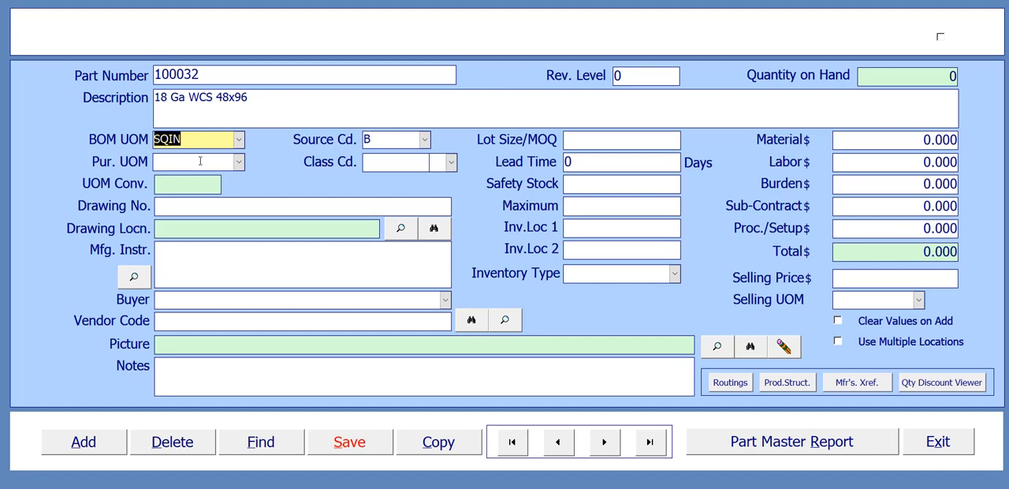
pyautogui.click(201, 161)
pyautogui.click(239, 160)
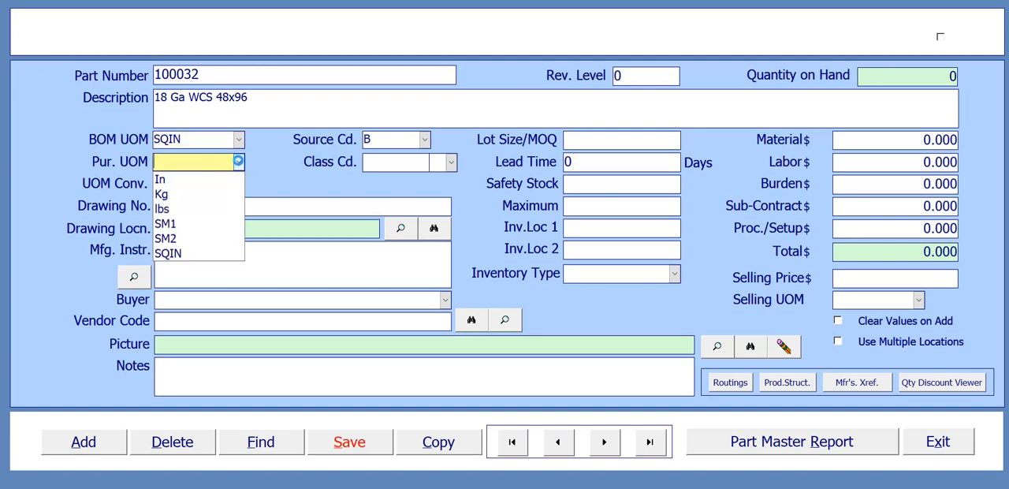
pyautogui.click(191, 225)
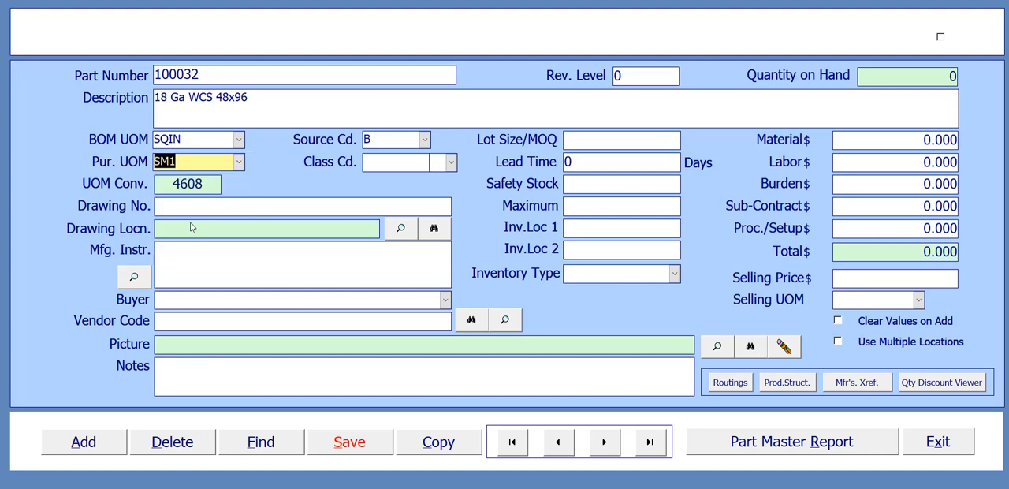
pyautogui.click(180, 163)
pyautogui.doubleClick(256, 119)
pyautogui.click(209, 167)
pyautogui.click(407, 158)
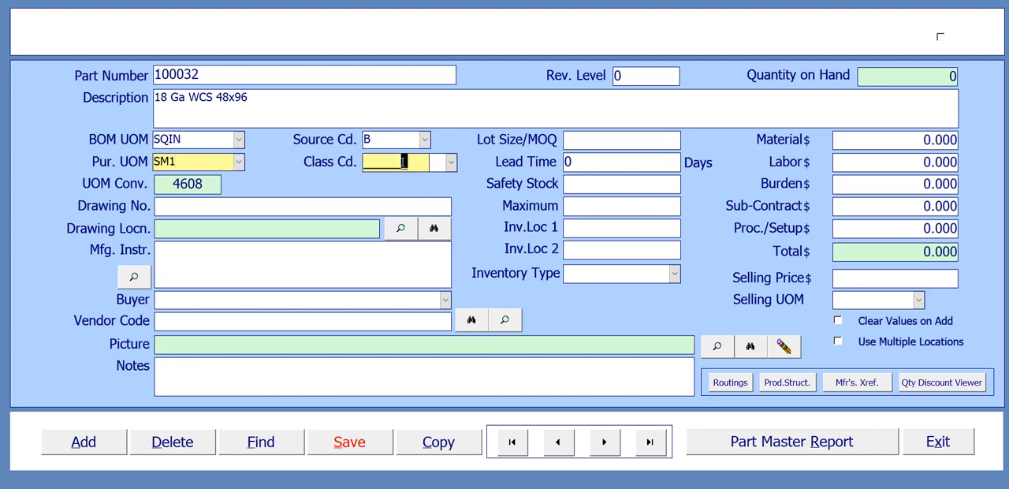
pyautogui.click(366, 163)
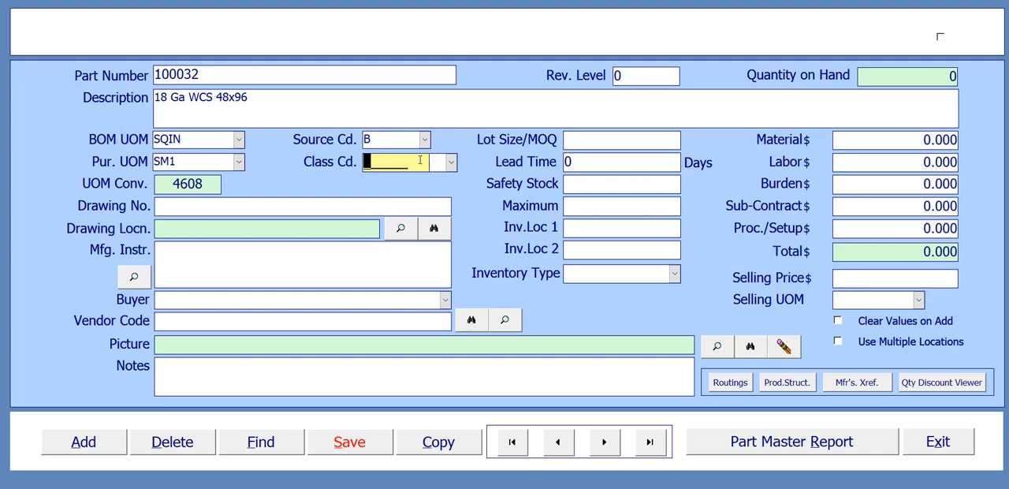
pyautogui.moveTo(417, 162); pyautogui.dragTo(356, 161)
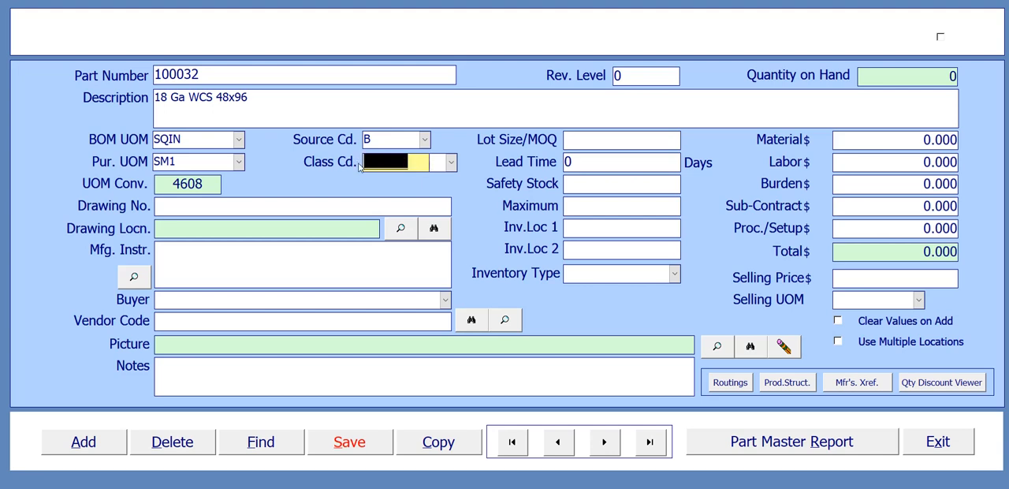
pyautogui.click(368, 161)
# Step: Enter drawing number 100032, and browse for a drawing location without choosing a file
pyautogui.click(263, 207)
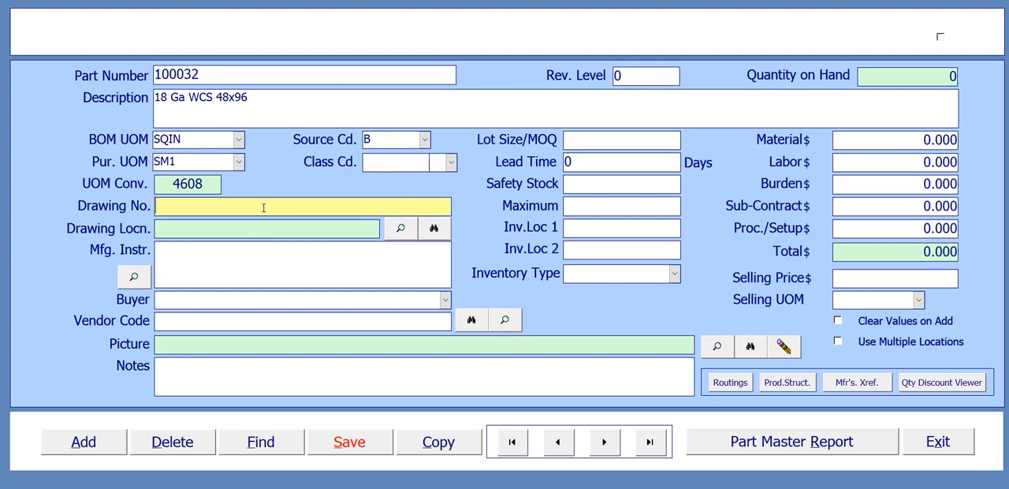
pyautogui.write('100032')
pyautogui.click(435, 229)
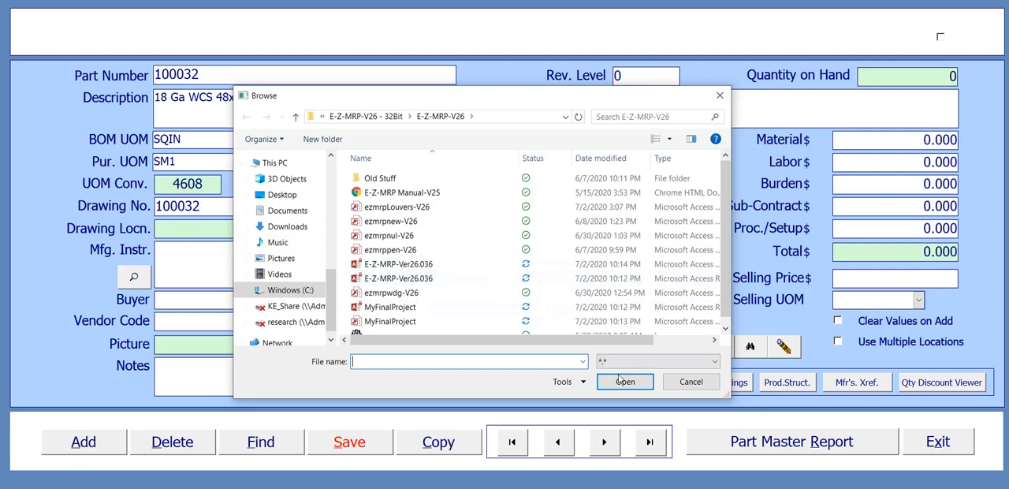
pyautogui.click(690, 381)
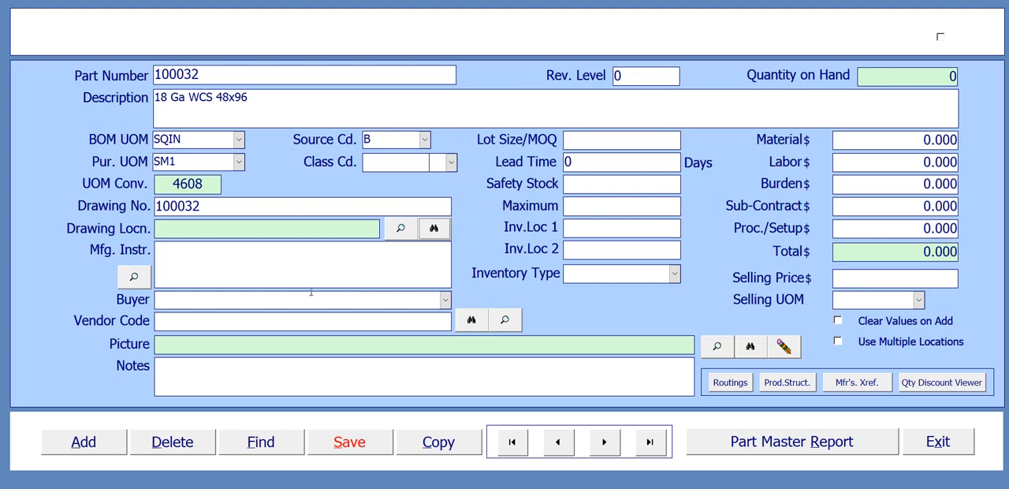
# Step: Enter the buyer's name for the part, leaving the manufacturing instructions empty
pyautogui.click(171, 251)
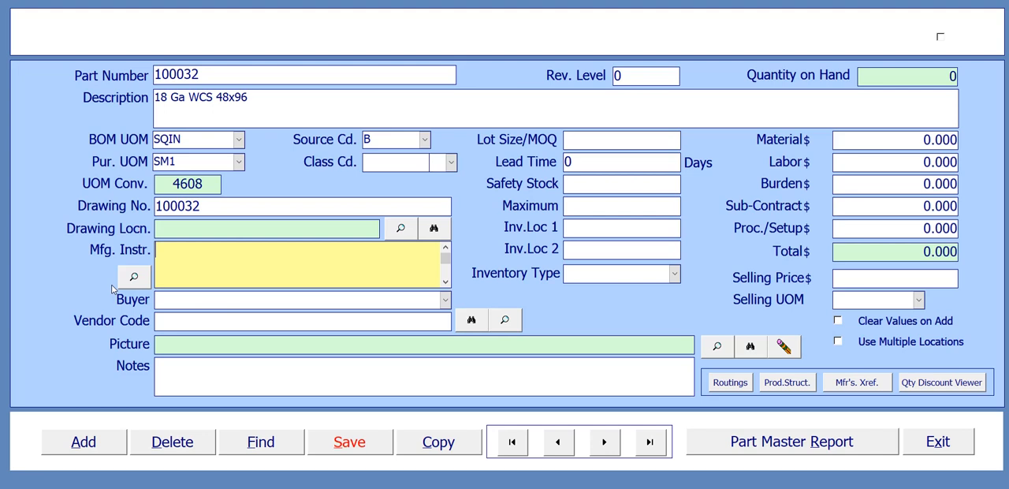
pyautogui.click(191, 298)
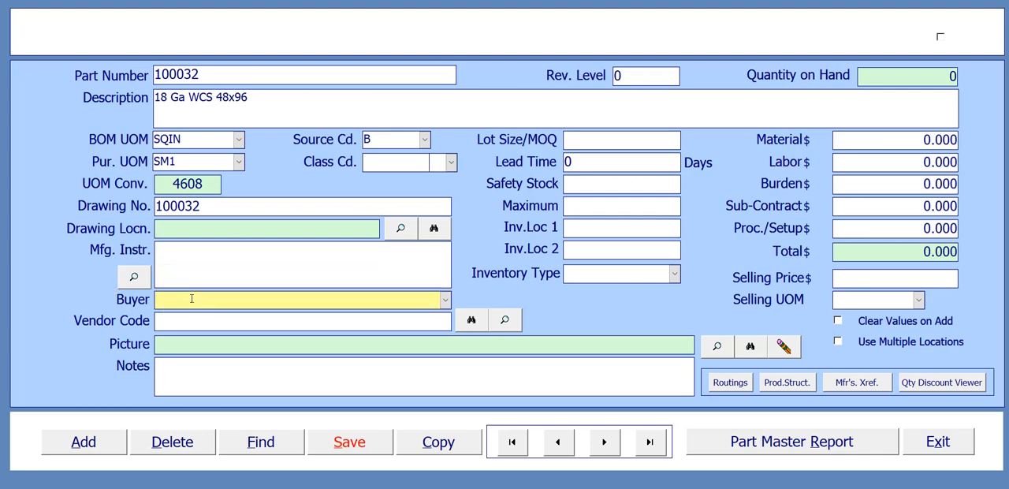
pyautogui.write('Vivian')
# Step: Assign vendor code SAMUELS001 (Samuel, Son & Co.) to the part, and browse for a picture without choosing a file
pyautogui.click(207, 323)
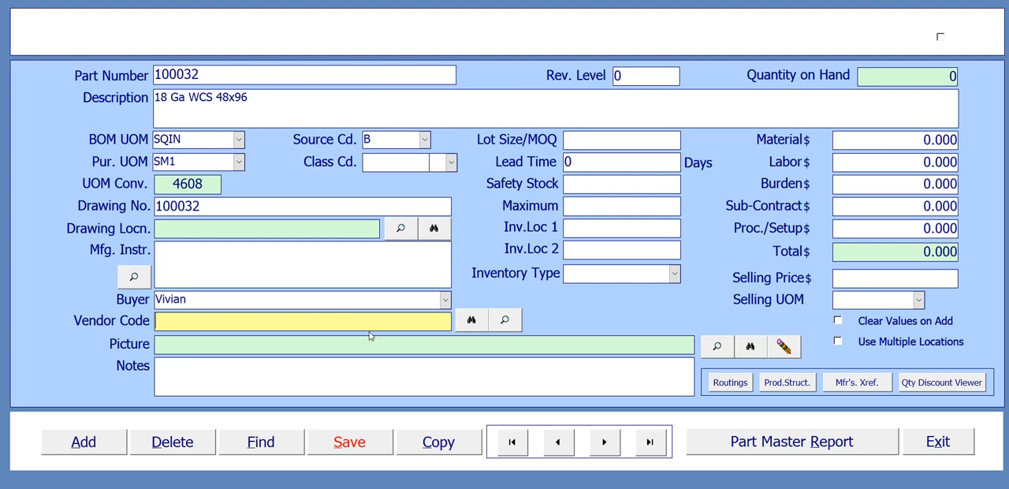
pyautogui.click(505, 323)
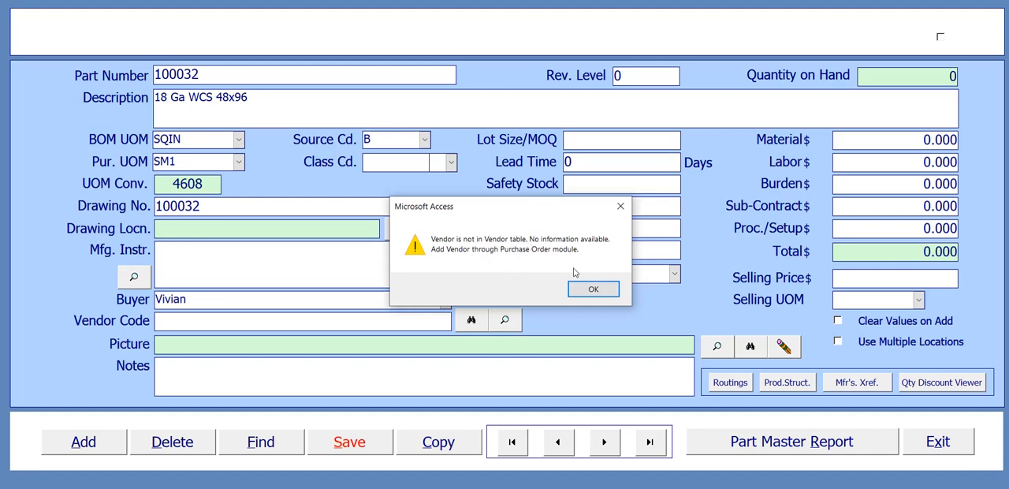
pyautogui.click(593, 289)
pyautogui.click(483, 324)
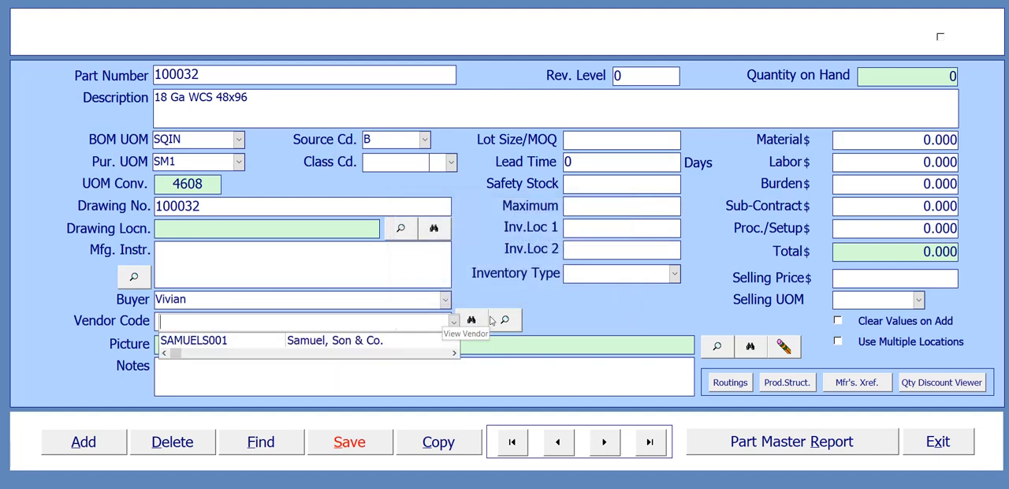
pyautogui.click(247, 348)
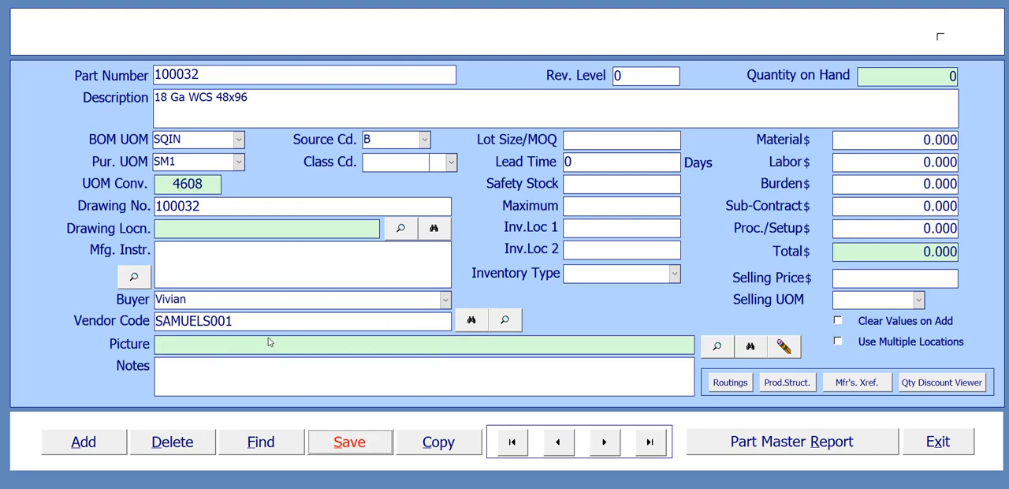
pyautogui.click(750, 348)
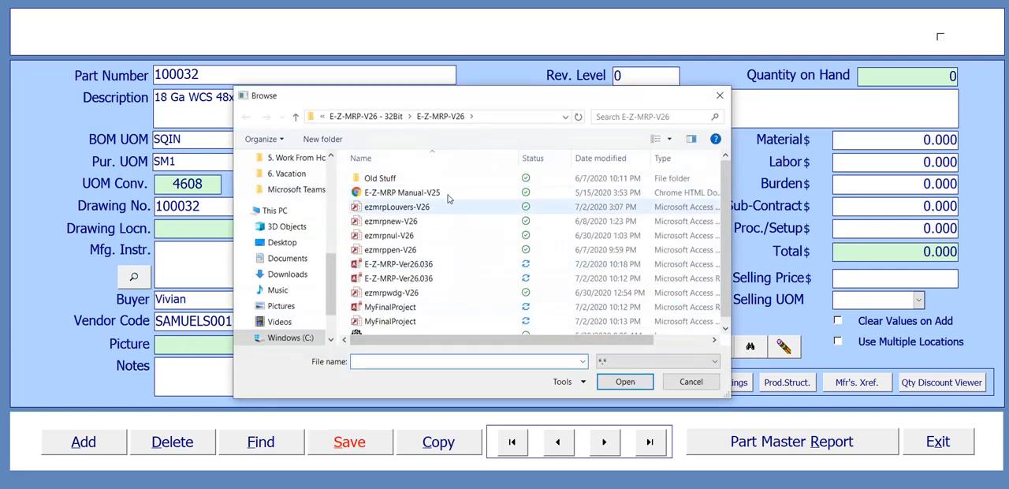
pyautogui.click(692, 381)
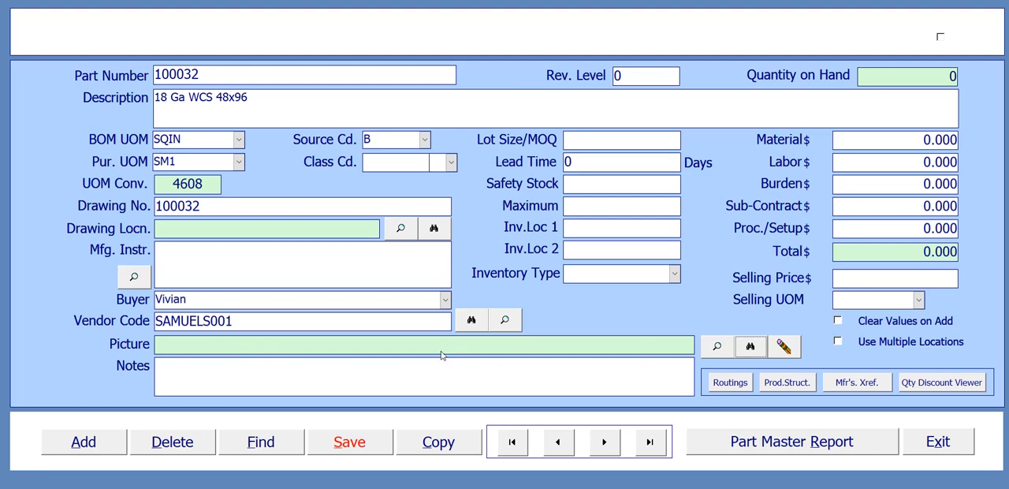
# Step: Write the part note "Orders must be entered in by Thursday to be shipped by Monday."
pyautogui.click(182, 361)
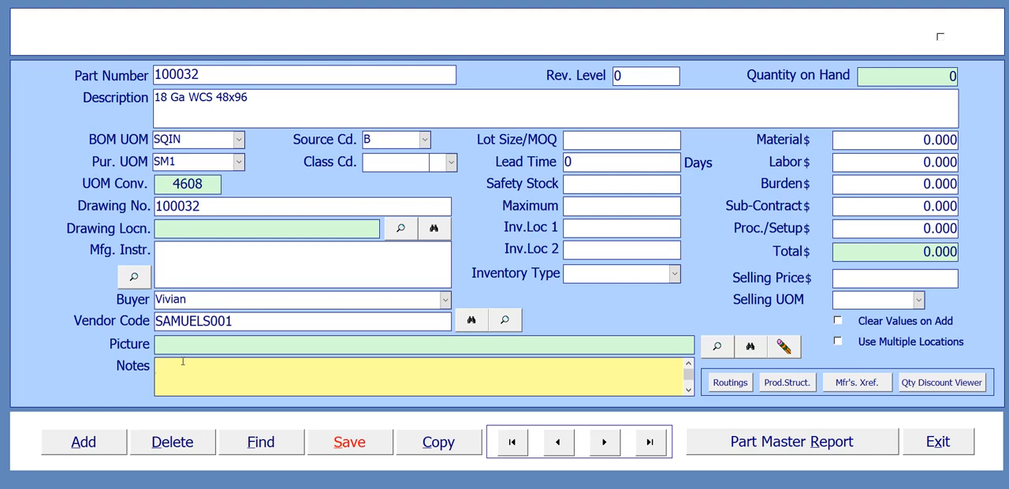
pyautogui.write('Orders must be entered in ')
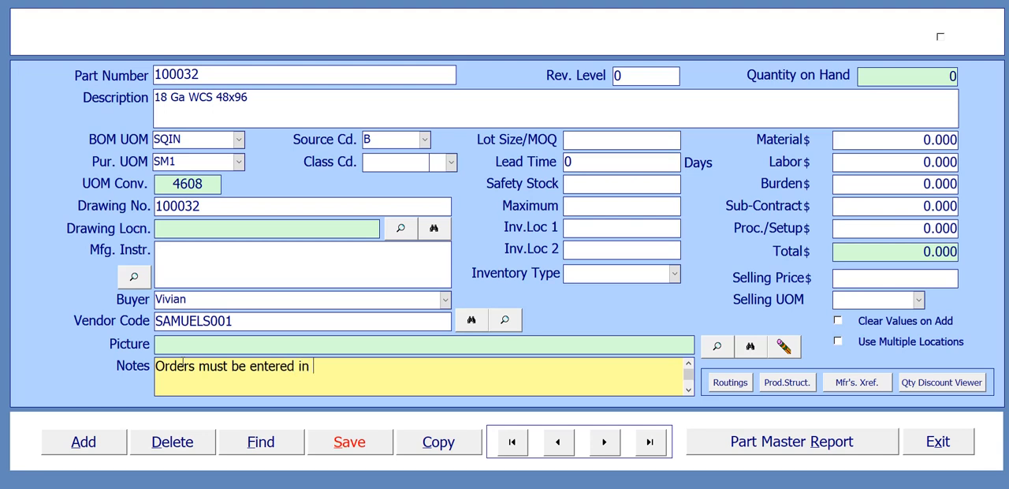
pyautogui.write('by Thrud')
pyautogui.press('BackSpace')
pyautogui.press('BackSpace')
pyautogui.press('BackSpace')
pyautogui.write('ursday to')
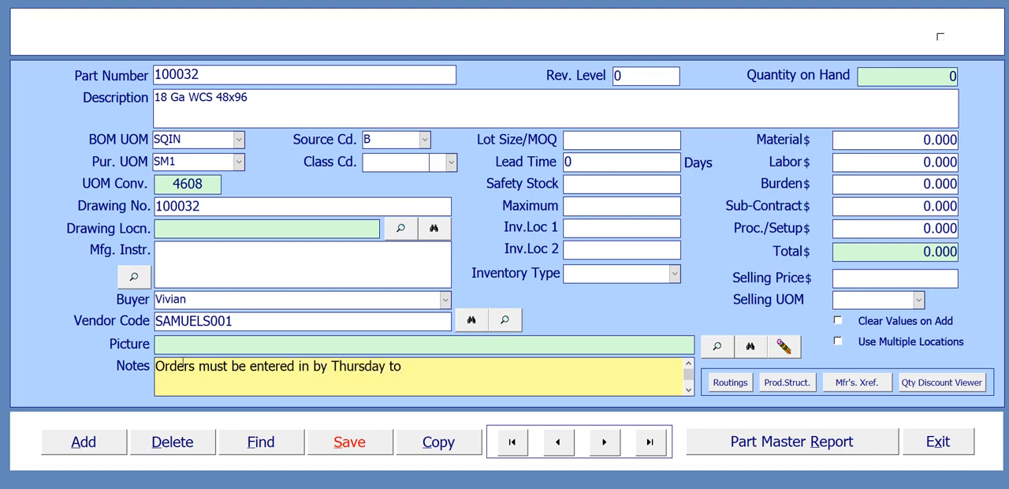
pyautogui.write(' be received b')
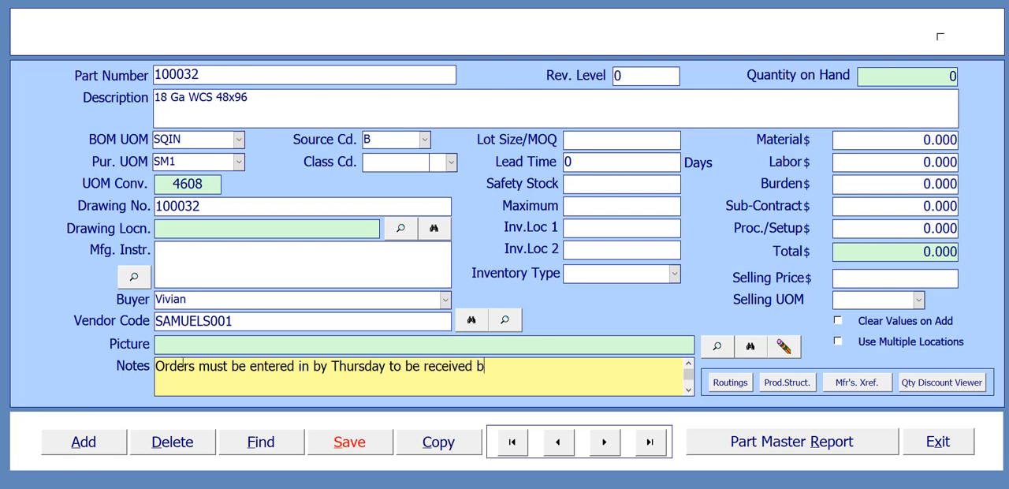
pyautogui.press('BackSpace')
pyautogui.press('BackSpace')
pyautogui.press('BackSpace')
pyautogui.press('BackSpace')
pyautogui.press('BackSpace')
pyautogui.press('BackSpace')
pyautogui.press('BackSpace')
pyautogui.press('BackSpace')
pyautogui.press('BackSpace')
pyautogui.press('BackSpace')
pyautogui.write('ship')
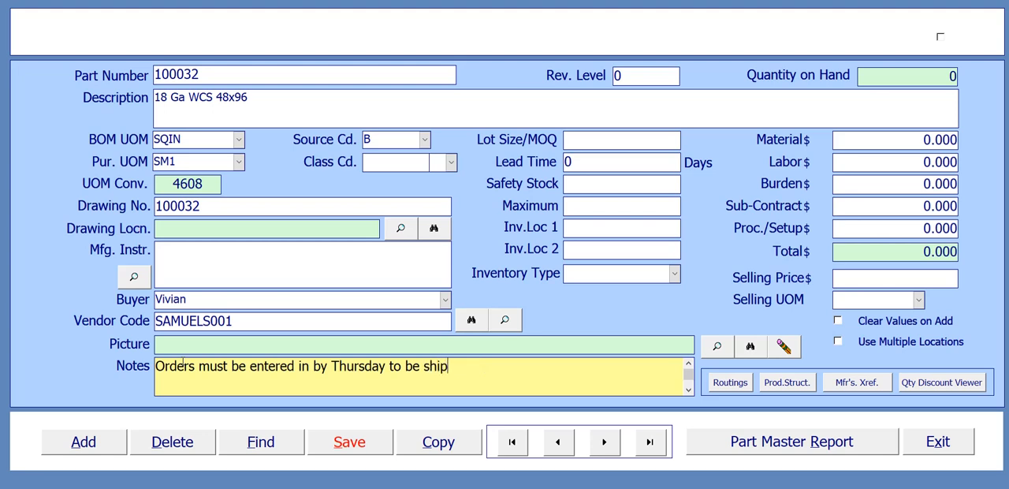
pyautogui.write('ped by Monday.')
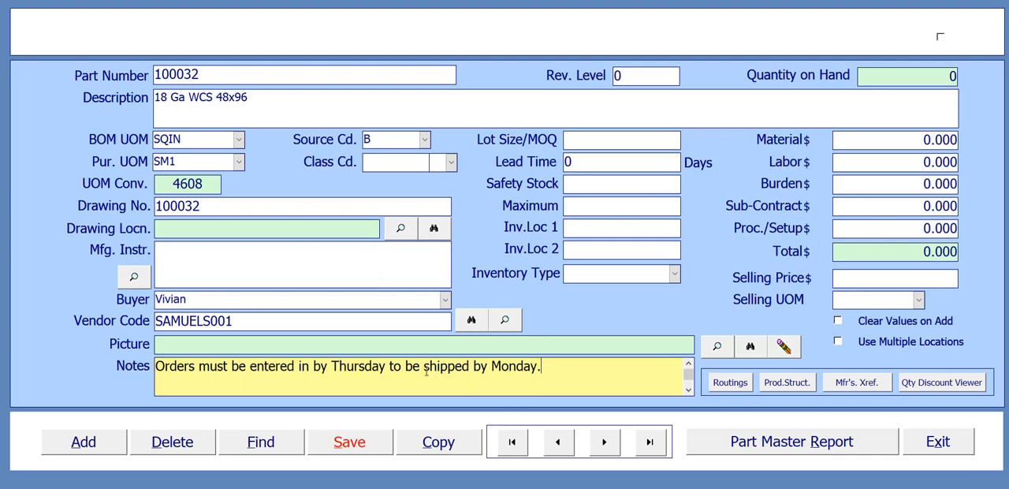
# Step: Set the part's lot size/MOQ to 30 and its lead time to 2 days
pyautogui.click(622, 142)
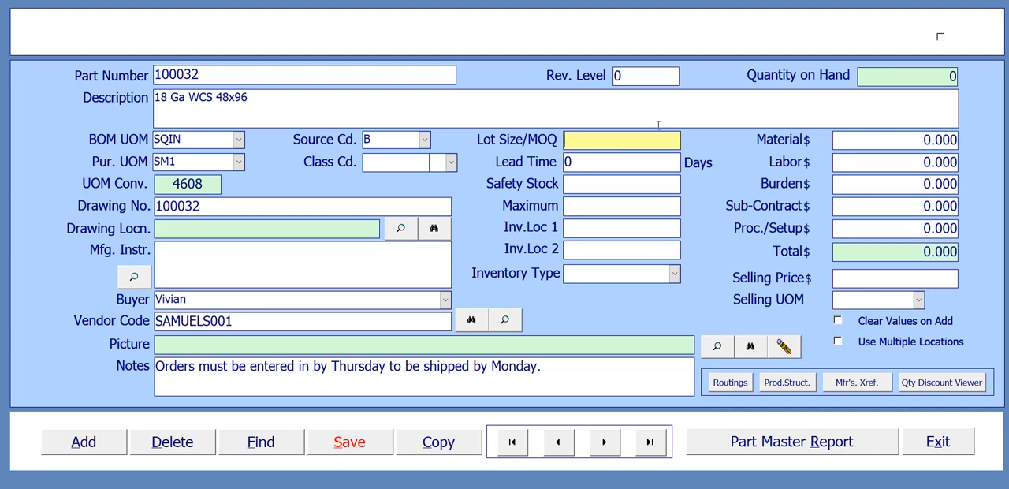
pyautogui.write('30')
pyautogui.press('Tab')
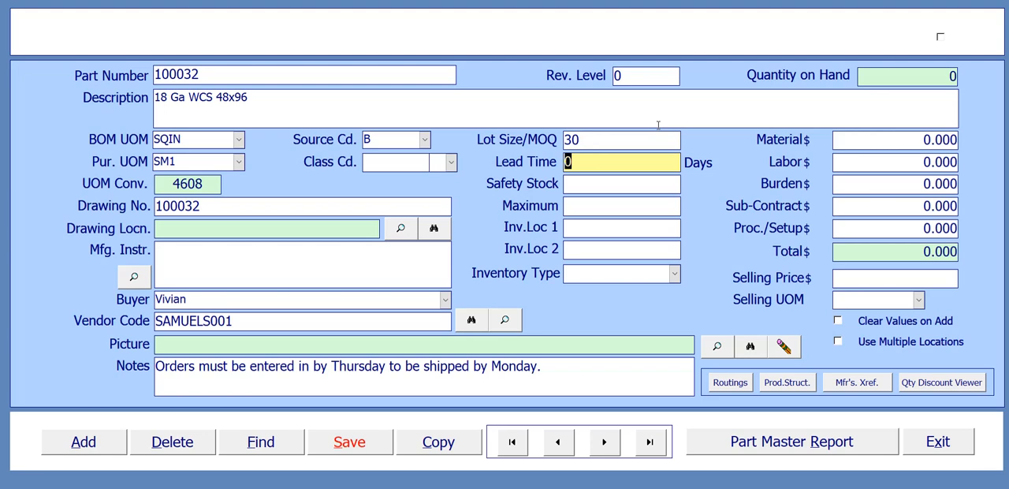
pyautogui.write('2')
# Step: Set the part's safety stock to 10 and save the part record
pyautogui.click(602, 185)
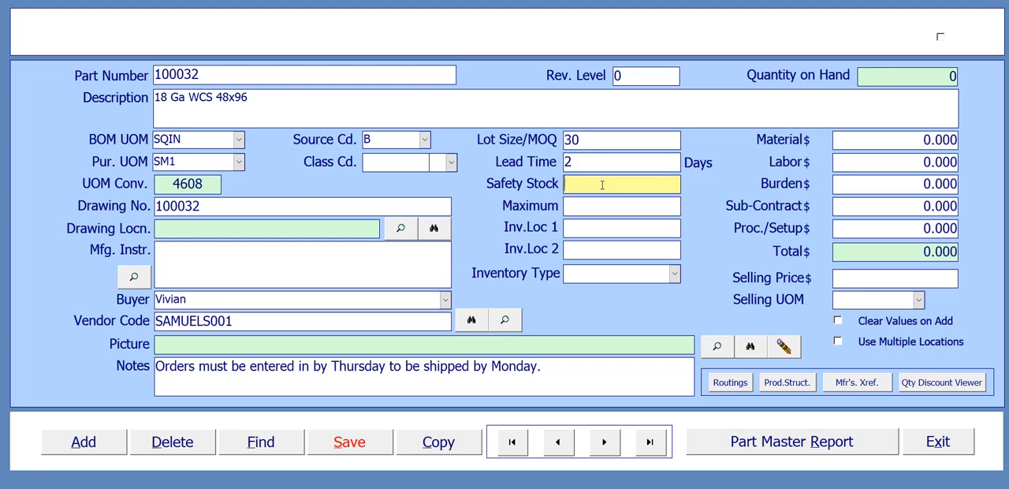
pyautogui.write('10')
pyautogui.click(592, 206)
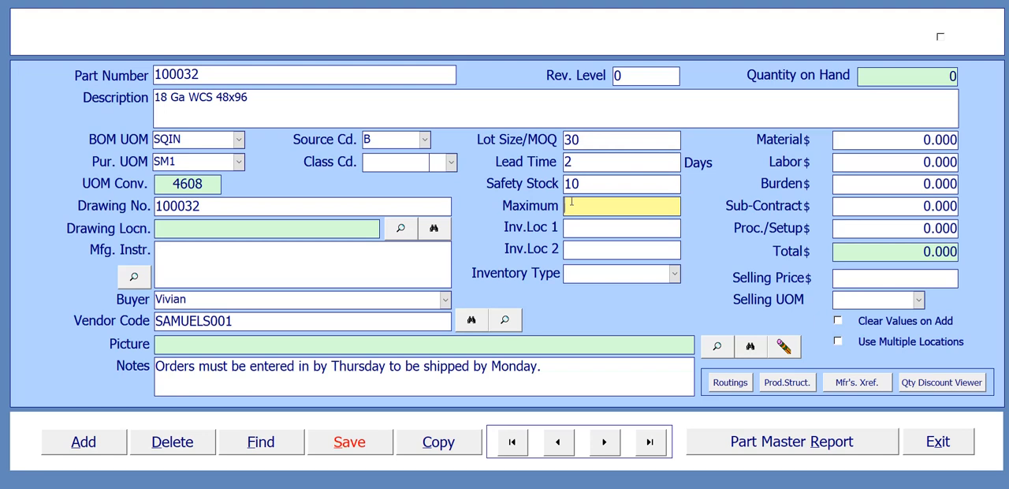
pyautogui.click(207, 74)
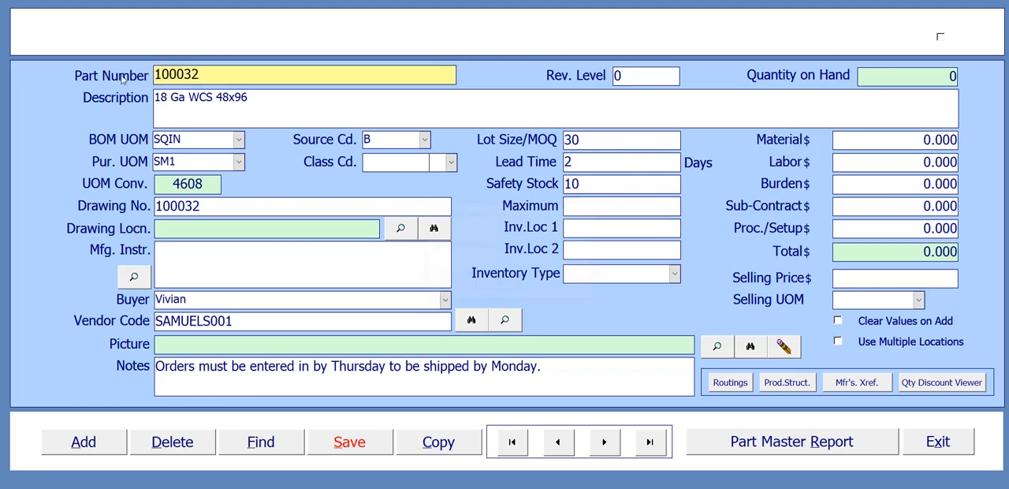
pyautogui.click(511, 286)
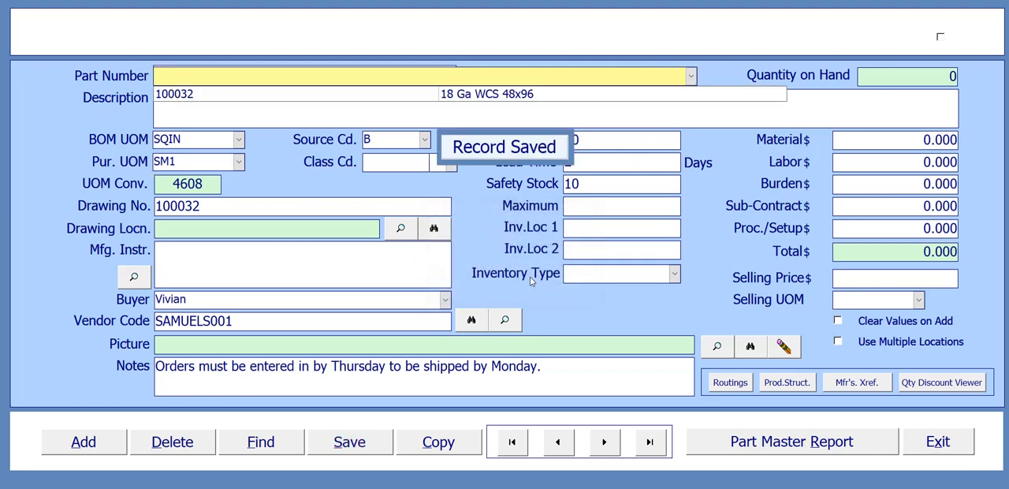
pyautogui.click(337, 120)
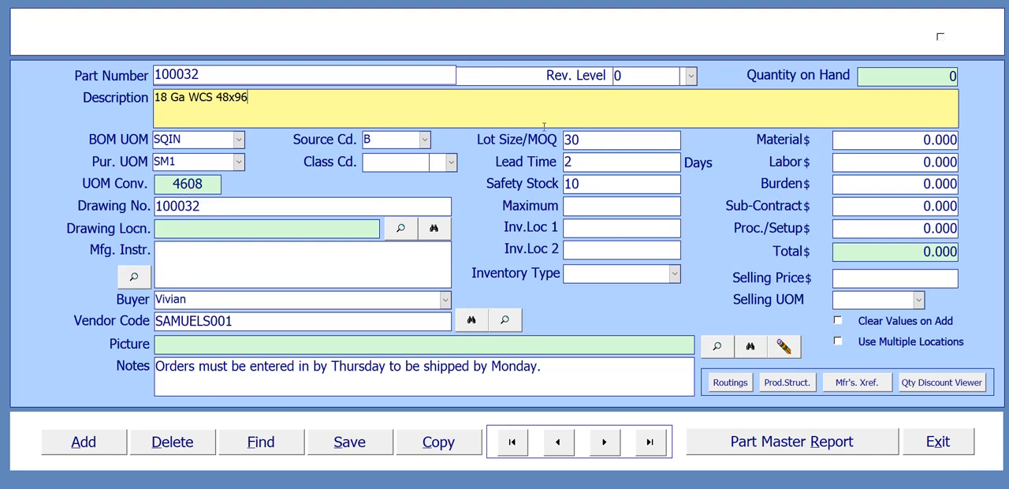
# Step: Set the first inventory location of part 100032 to BLDG1-R1-B1-S1, leaving the maximum blank
pyautogui.click(575, 211)
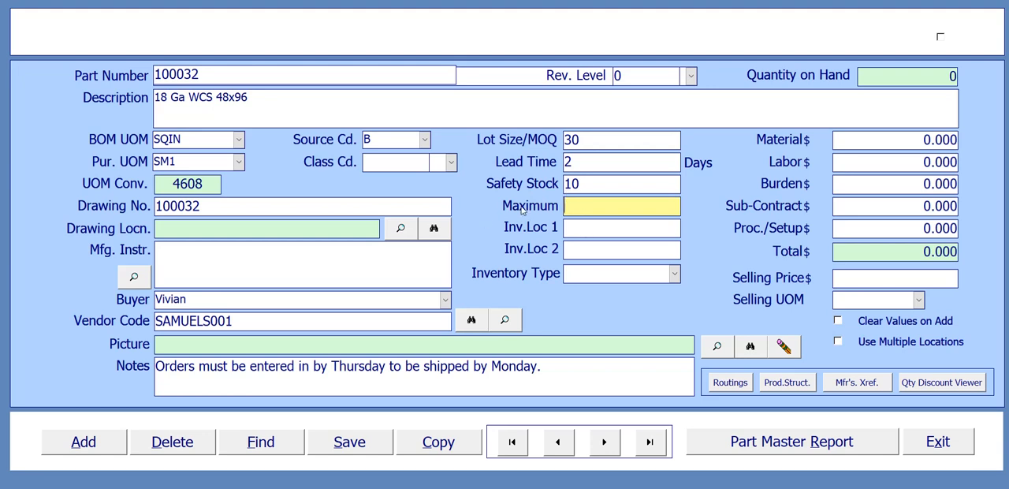
pyautogui.click(596, 227)
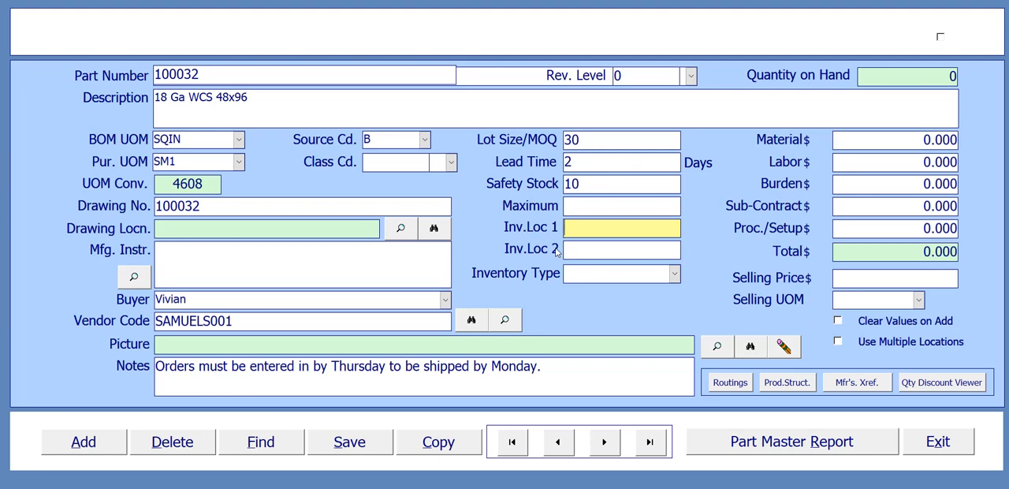
pyautogui.write('BLDG1')
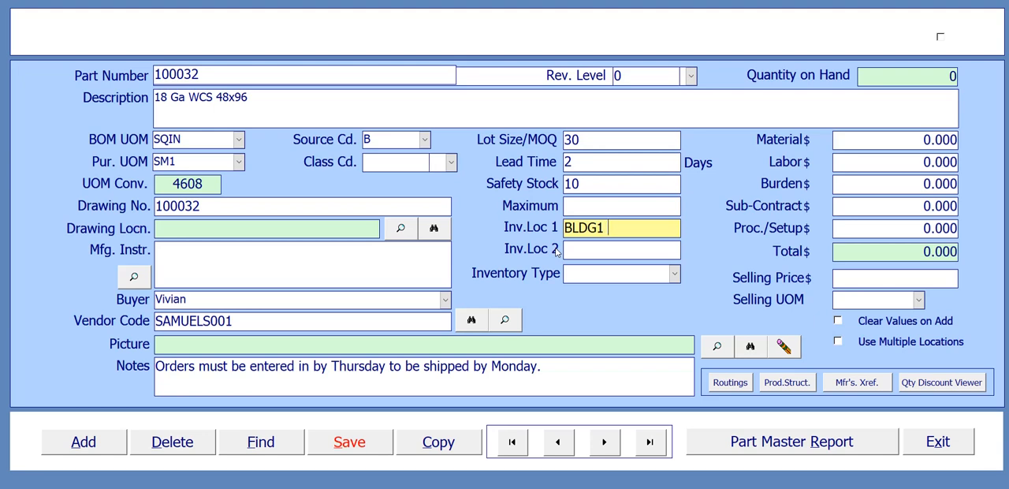
pyautogui.write('-R1-B1-S1')
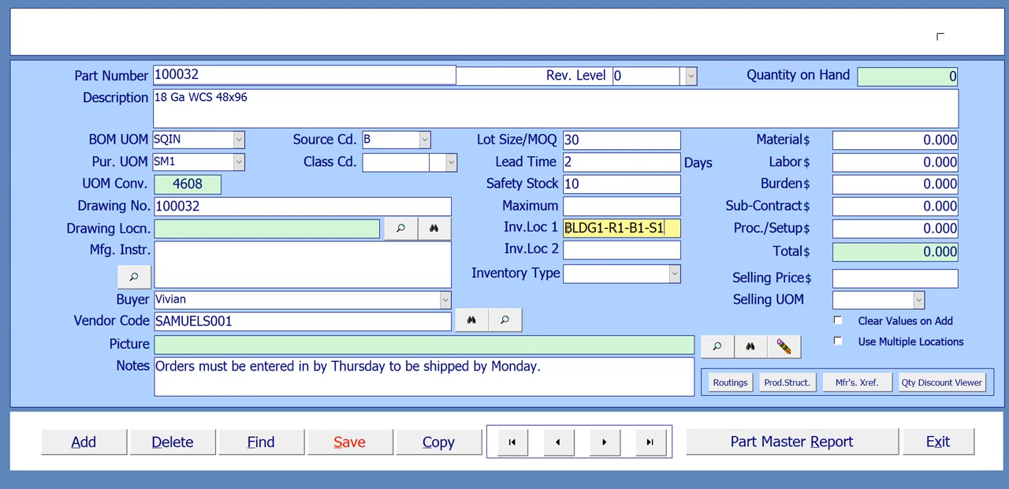
pyautogui.moveTo(564, 228); pyautogui.dragTo(604, 227)
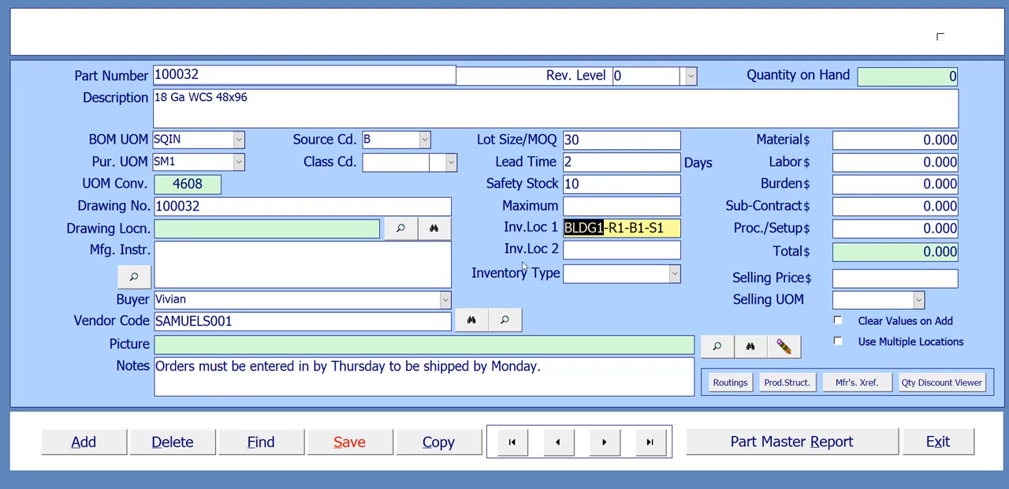
pyautogui.click(664, 227)
pyautogui.moveTo(664, 227); pyautogui.dragTo(558, 226)
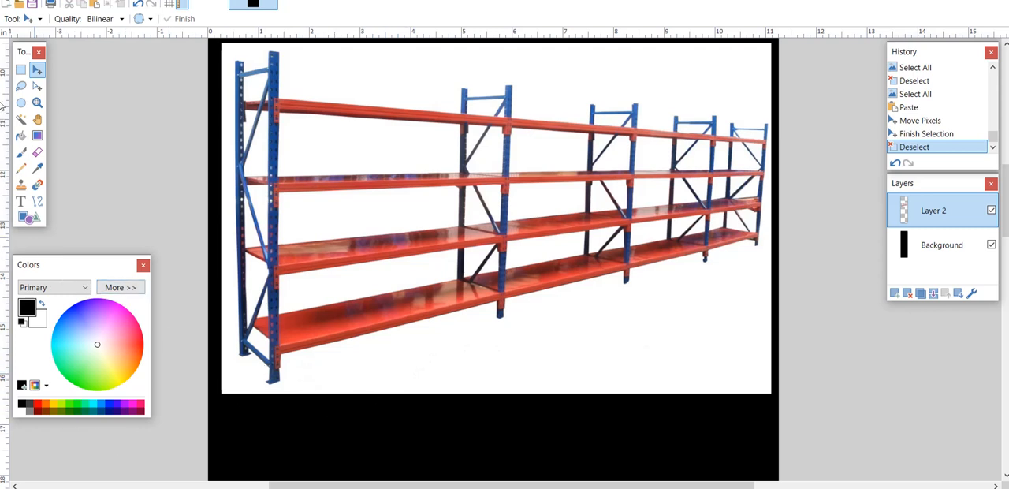
# Step: Switch to the rack picture in paint.net and handwrite R1 over the end frame and B1, B2 and B3 with braces above the bays
pyautogui.click(22, 153)
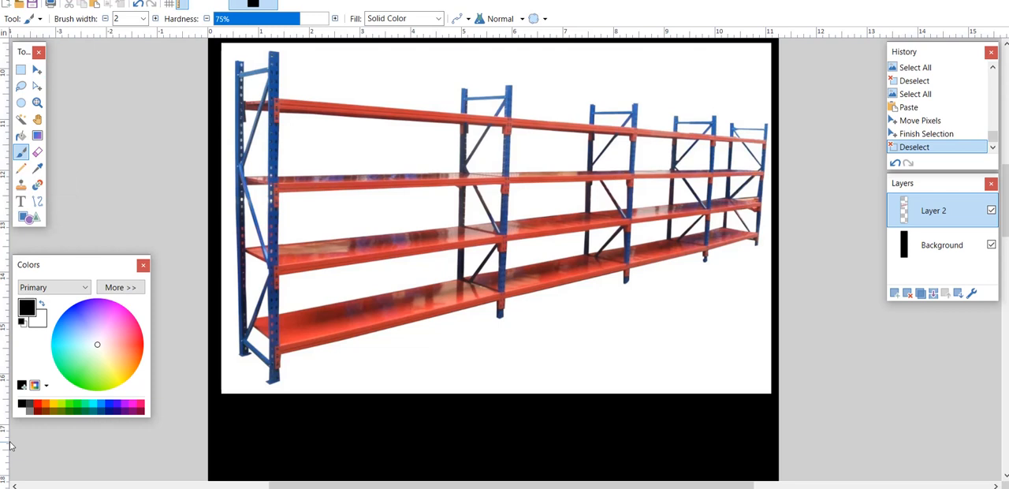
pyautogui.click(239, 41)
pyautogui.click(242, 41)
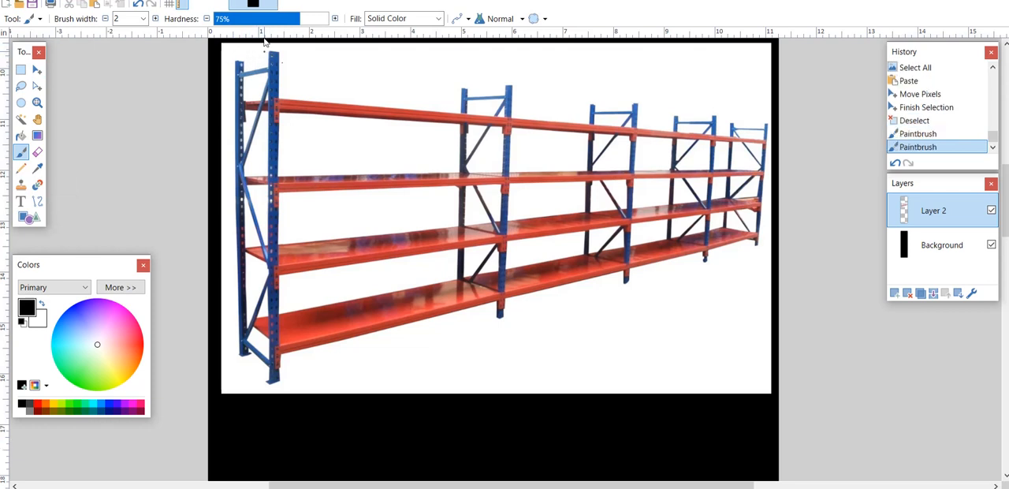
pyautogui.moveTo(248, 52)
pyautogui.mouseDown()
pyautogui.moveTo(247, 64)
pyautogui.moveTo(251, 50)
pyautogui.moveTo(255, 63)
pyautogui.moveTo(320, 79)
pyautogui.moveTo(366, 61)
pyautogui.moveTo(461, 103)
pyautogui.mouseUp()
pyautogui.moveTo(377, 54); pyautogui.dragTo(378, 68)
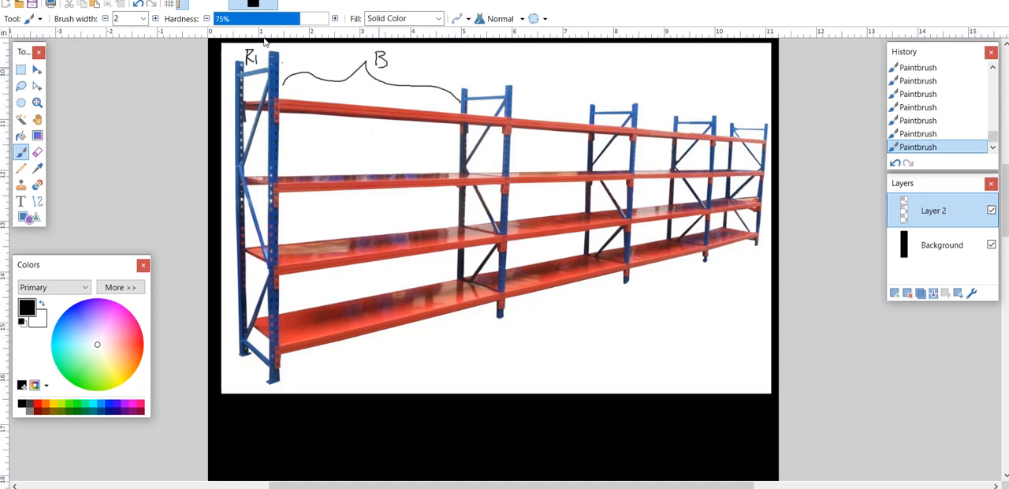
pyautogui.moveTo(517, 103); pyautogui.dragTo(617, 115)
pyautogui.moveTo(559, 71)
pyautogui.mouseDown()
pyautogui.moveTo(559, 87)
pyautogui.moveTo(588, 88)
pyautogui.mouseUp()
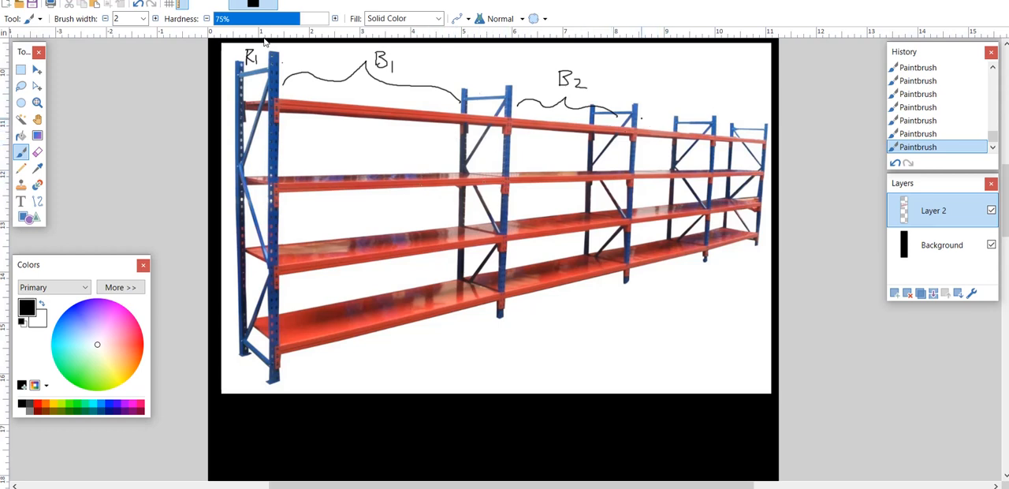
pyautogui.moveTo(643, 118)
pyautogui.mouseDown()
pyautogui.moveTo(679, 110)
pyautogui.moveTo(700, 125)
pyautogui.mouseUp()
pyautogui.moveTo(673, 87); pyautogui.dragTo(683, 99)
pyautogui.click(684, 91)
pyautogui.click(704, 96)
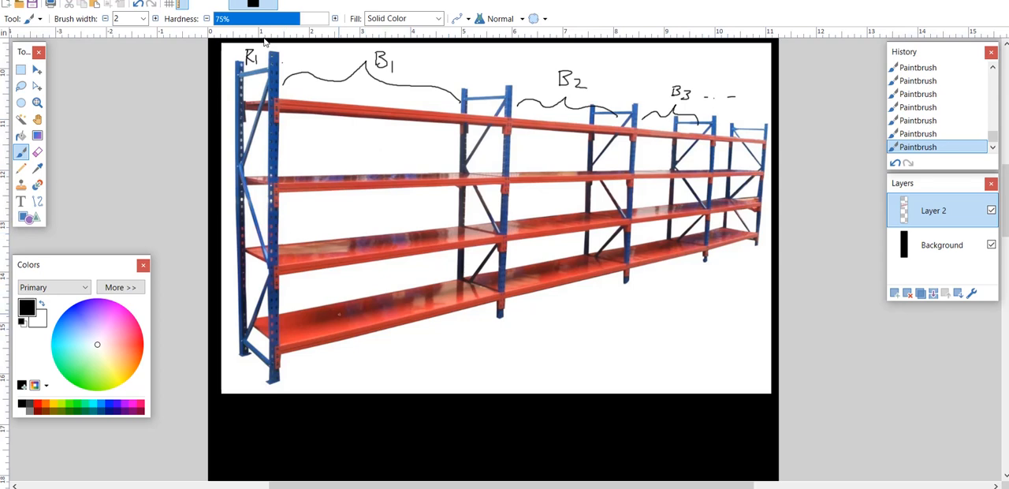
# Step: Handwrite shelf labels S1 to S4 on the first bay's shelves, numbered from the lowest shelf upward
pyautogui.moveTo(339, 315); pyautogui.dragTo(334, 324)
pyautogui.moveTo(344, 315); pyautogui.dragTo(344, 323)
pyautogui.moveTo(345, 242)
pyautogui.mouseDown()
pyautogui.moveTo(335, 251)
pyautogui.moveTo(360, 248)
pyautogui.mouseUp()
pyautogui.moveTo(344, 170); pyautogui.dragTo(340, 175)
pyautogui.moveTo(356, 95)
pyautogui.mouseDown()
pyautogui.moveTo(350, 102)
pyautogui.moveTo(366, 104)
pyautogui.mouseUp()
# Step: Draw a circled X above bay B2's second shelf, outline a storage area on bay B1's lowest shelf, and return to the E-Z-MRP Part Master
pyautogui.moveTo(570, 192)
pyautogui.mouseDown()
pyautogui.moveTo(554, 223)
pyautogui.moveTo(567, 191)
pyautogui.moveTo(573, 215)
pyautogui.mouseUp()
pyautogui.moveTo(571, 201); pyautogui.dragTo(554, 216)
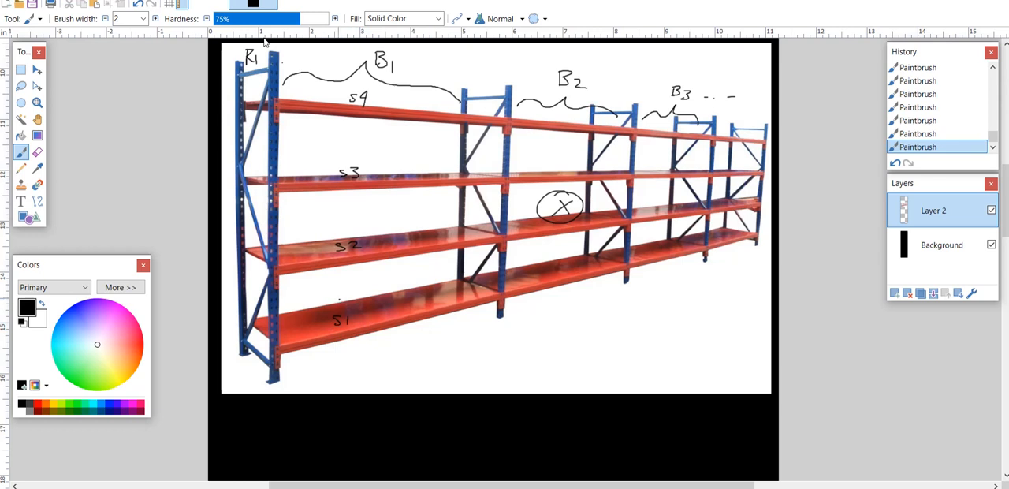
pyautogui.moveTo(332, 301)
pyautogui.mouseDown()
pyautogui.moveTo(374, 324)
pyautogui.moveTo(494, 298)
pyautogui.moveTo(442, 276)
pyautogui.moveTo(328, 301)
pyautogui.mouseUp()
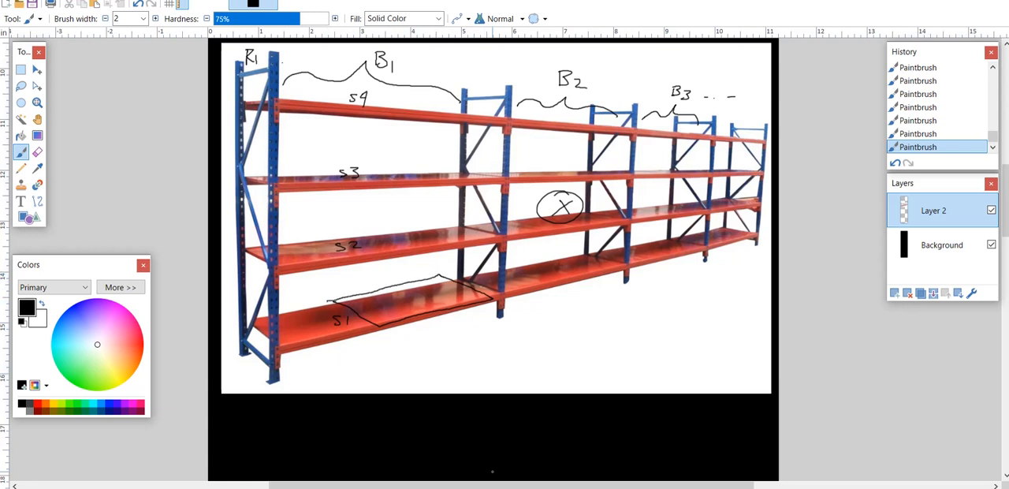
pyautogui.moveTo(535, 487)
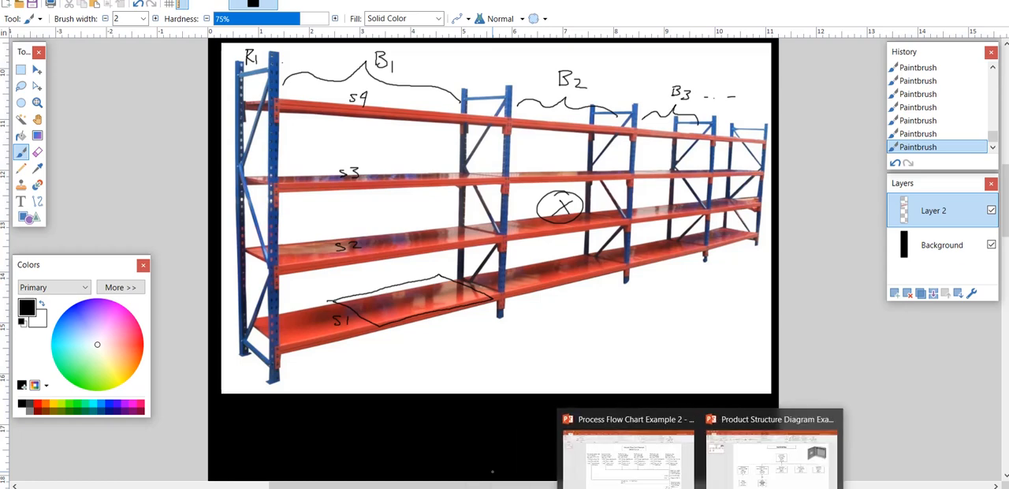
pyautogui.moveTo(732, 487)
pyautogui.click(761, 479)
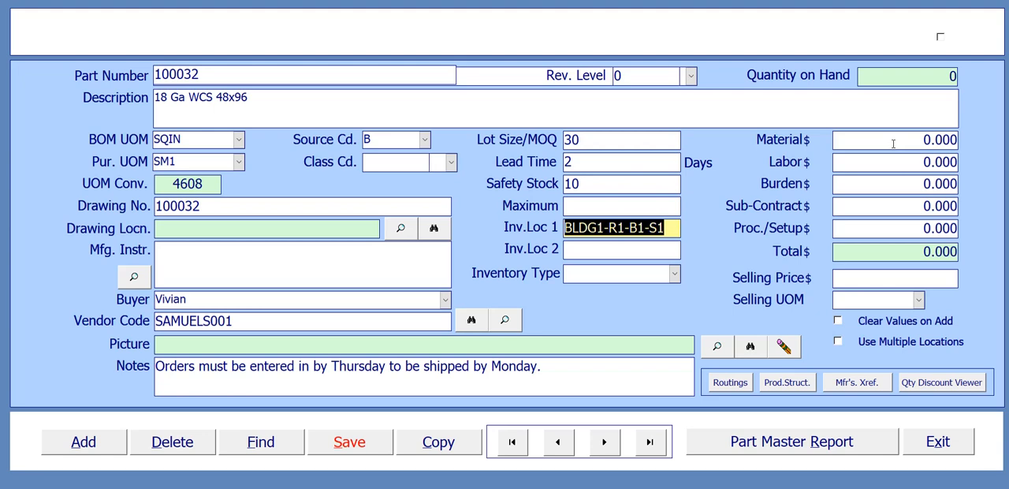
pyautogui.click(919, 139)
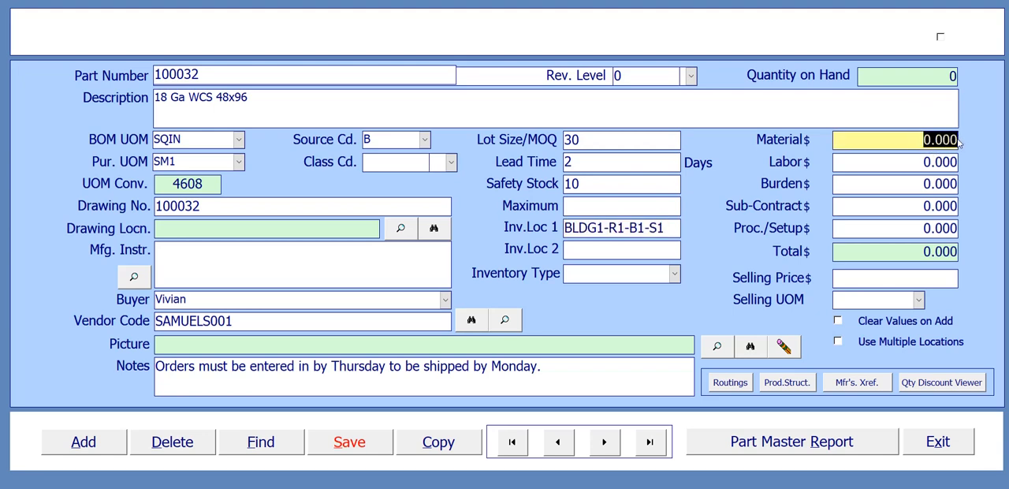
pyautogui.click(942, 140)
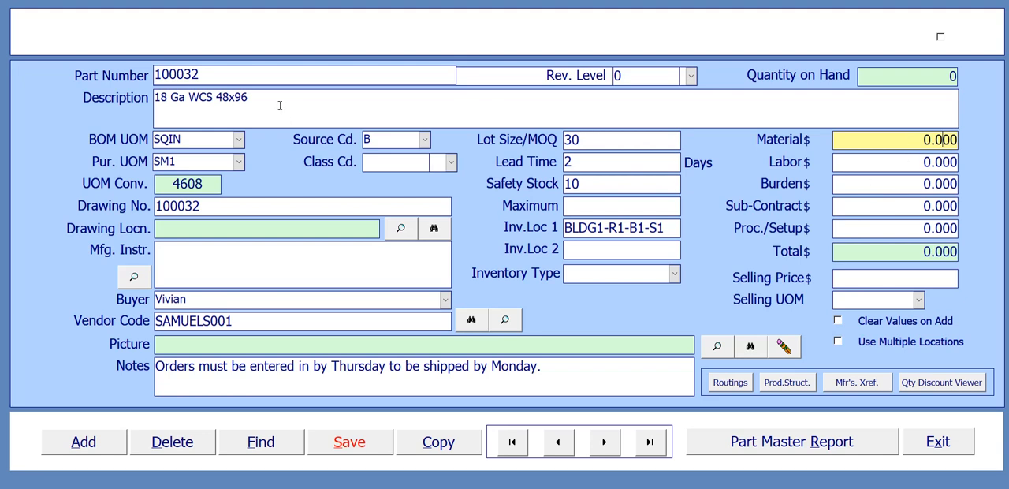
pyautogui.moveTo(260, 97); pyautogui.dragTo(147, 97)
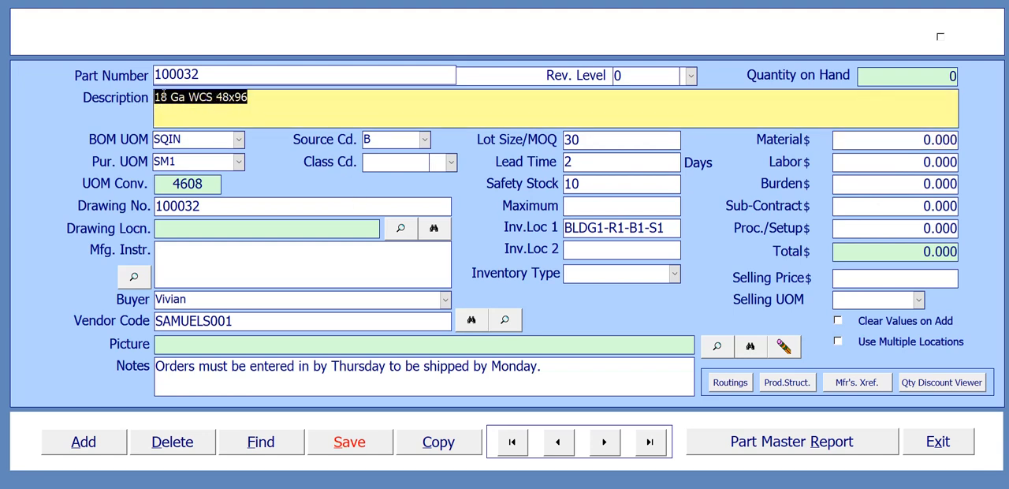
pyautogui.click(924, 139)
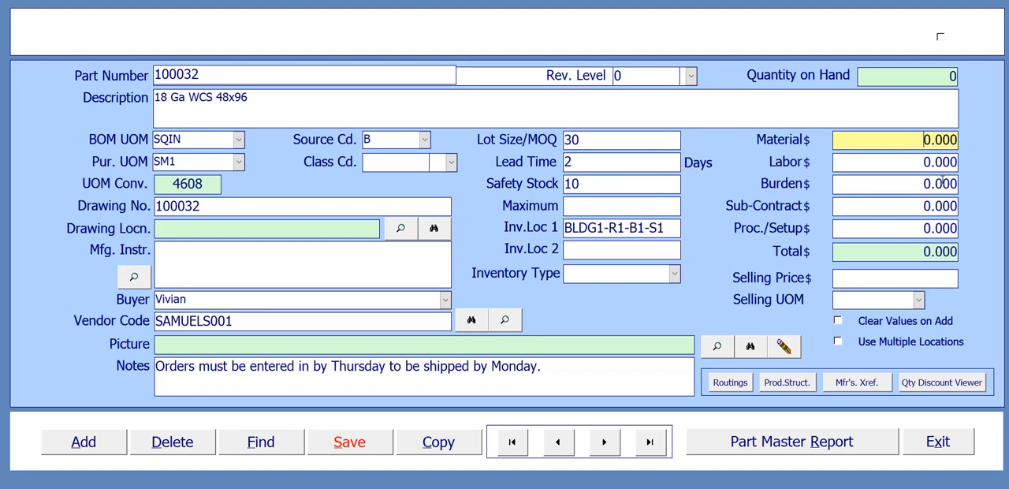
pyautogui.write('15')
pyautogui.press('BackSpace')
pyautogui.press('BackSpace')
# Step: Switch to Calculator, divide 150 by 4608, and copy 0.032552083 from the result
pyautogui.click(728, 486)
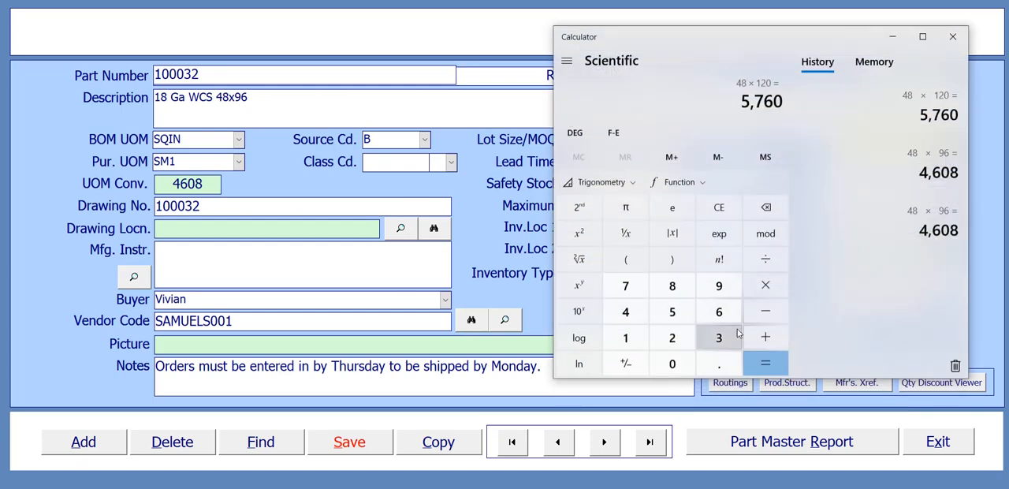
pyautogui.click(624, 337)
pyautogui.click(670, 315)
pyautogui.click(670, 364)
pyautogui.click(770, 262)
pyautogui.click(625, 311)
pyautogui.click(719, 311)
pyautogui.click(673, 364)
pyautogui.click(672, 287)
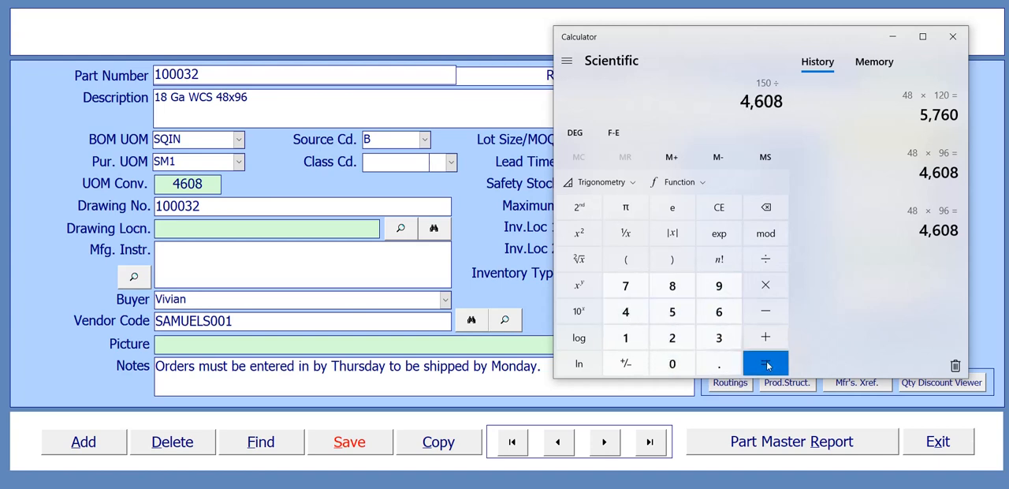
pyautogui.click(765, 363)
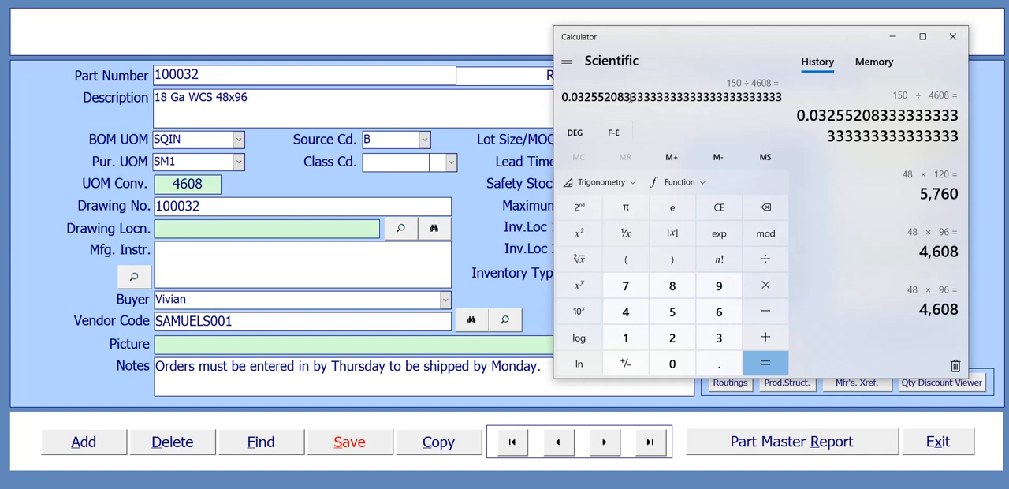
pyautogui.moveTo(563, 96); pyautogui.dragTo(632, 97)
pyautogui.hotkey('ctrl', 'c')
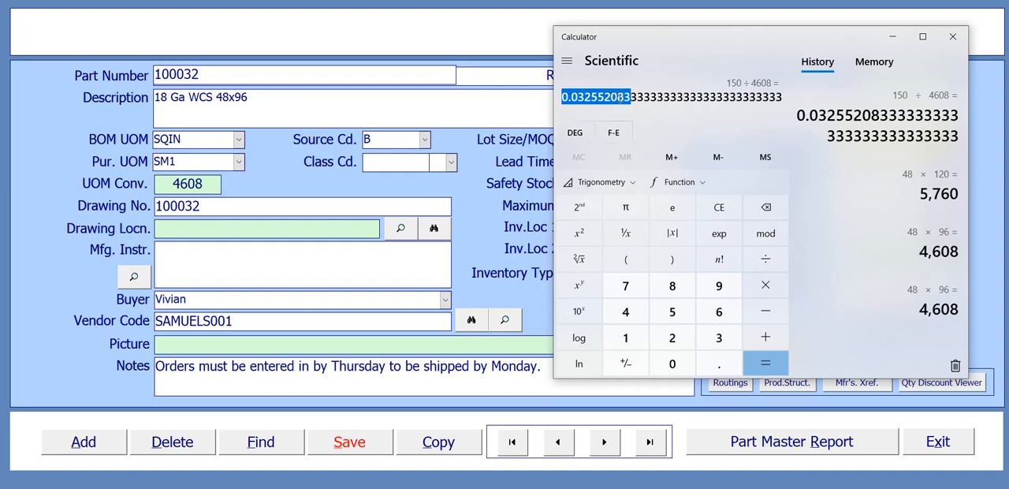
# Step: Return to the part record and enter the copied 0.032552083 as its material cost
pyautogui.click(893, 36)
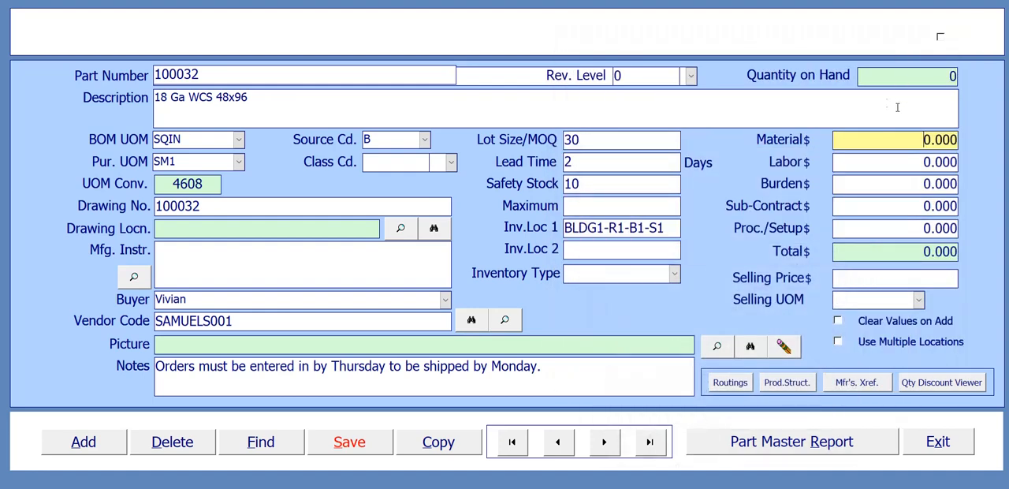
pyautogui.doubleClick(848, 140)
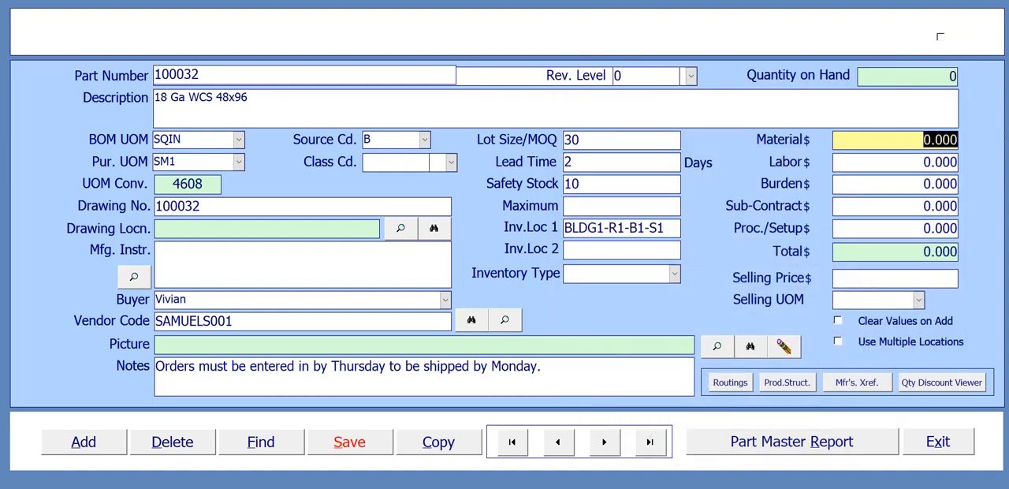
pyautogui.hotkey('ctrl', 'v')
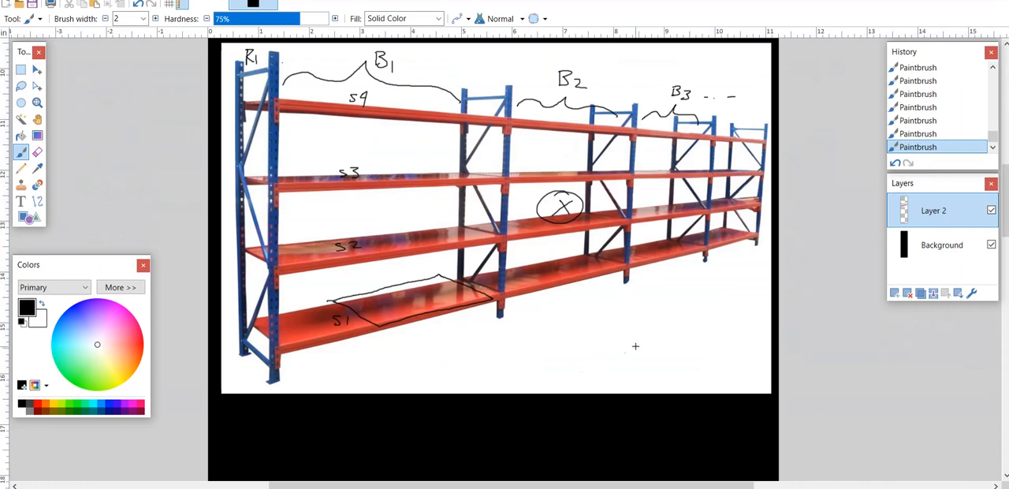
# Step: Switch to the paint.net drawing and handwrite TOTAL COST in near-white on the black area below the rack picture
pyautogui.scroll(-10, 635, 344)
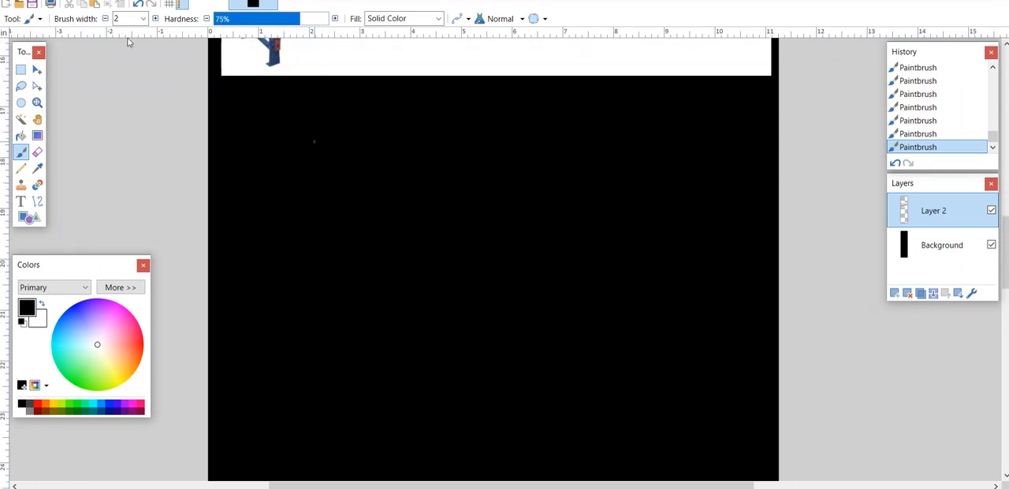
pyautogui.click(101, 342)
pyautogui.moveTo(287, 140); pyautogui.dragTo(307, 135)
pyautogui.moveTo(298, 138)
pyautogui.mouseDown()
pyautogui.moveTo(296, 157)
pyautogui.moveTo(327, 139)
pyautogui.mouseUp()
pyautogui.moveTo(322, 141)
pyautogui.mouseDown()
pyautogui.moveTo(318, 154)
pyautogui.moveTo(332, 152)
pyautogui.mouseUp()
pyautogui.moveTo(326, 149); pyautogui.dragTo(369, 151)
pyautogui.moveTo(380, 141)
pyautogui.mouseDown()
pyautogui.moveTo(377, 150)
pyautogui.moveTo(382, 142)
pyautogui.mouseUp()
pyautogui.moveTo(395, 141)
pyautogui.mouseDown()
pyautogui.moveTo(387, 151)
pyautogui.moveTo(410, 139)
pyautogui.mouseUp()
pyautogui.moveTo(404, 141); pyautogui.dragTo(405, 153)
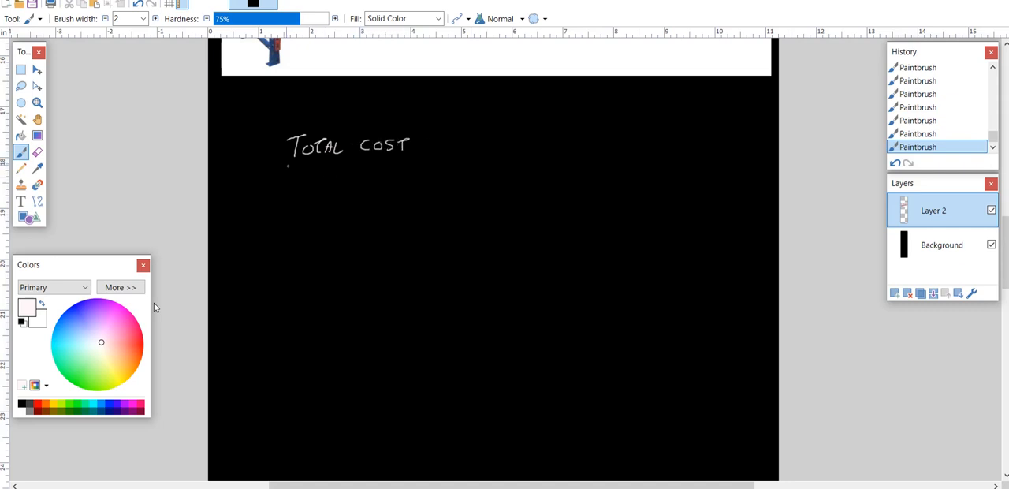
# Step: Draw a fraction line under TOTAL COST and handwrite BOM UOM as the denominator
pyautogui.moveTo(288, 164); pyautogui.dragTo(422, 157)
pyautogui.moveTo(297, 176); pyautogui.dragTo(295, 189)
pyautogui.moveTo(297, 176); pyautogui.dragTo(302, 191)
pyautogui.moveTo(309, 178)
pyautogui.mouseDown()
pyautogui.moveTo(329, 178)
pyautogui.moveTo(335, 190)
pyautogui.mouseUp()
pyautogui.click(351, 179)
pyautogui.moveTo(368, 179); pyautogui.dragTo(391, 184)
# Step: Add an equals sign and handwrite $150/SHEET as the second fraction's numerator, with a fraction line beneath it
pyautogui.moveTo(439, 157); pyautogui.dragTo(453, 157)
pyautogui.moveTo(440, 164); pyautogui.dragTo(453, 164)
pyautogui.moveTo(476, 136); pyautogui.dragTo(485, 147)
pyautogui.moveTo(488, 134)
pyautogui.mouseDown()
pyautogui.moveTo(499, 139)
pyautogui.moveTo(466, 144)
pyautogui.mouseUp()
pyautogui.moveTo(471, 124)
pyautogui.mouseDown()
pyautogui.moveTo(471, 146)
pyautogui.moveTo(522, 139)
pyautogui.moveTo(516, 157)
pyautogui.moveTo(526, 157)
pyautogui.mouseUp()
pyautogui.moveTo(527, 153); pyautogui.dragTo(533, 152)
pyautogui.moveTo(534, 149); pyautogui.dragTo(537, 157)
pyautogui.moveTo(535, 148); pyautogui.dragTo(543, 152)
pyautogui.moveTo(537, 157); pyautogui.dragTo(544, 156)
pyautogui.moveTo(547, 148)
pyautogui.mouseDown()
pyautogui.moveTo(547, 156)
pyautogui.moveTo(552, 147)
pyautogui.mouseUp()
pyautogui.moveTo(548, 152); pyautogui.dragTo(552, 151)
pyautogui.moveTo(547, 156); pyautogui.dragTo(562, 155)
pyautogui.moveTo(556, 145); pyautogui.dragTo(569, 144)
pyautogui.moveTo(475, 164); pyautogui.dragTo(589, 166)
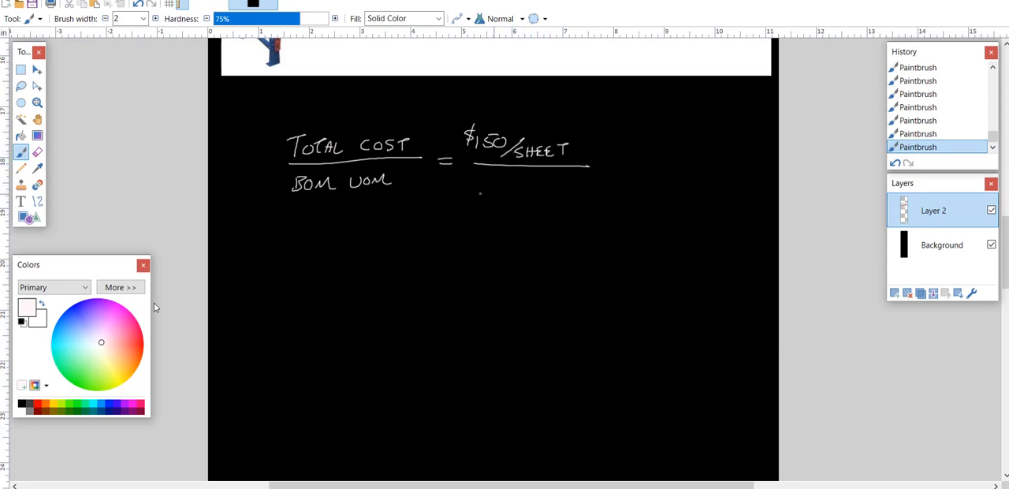
# Step: Handwrite 4608 SQIN/SHEET as the denominator under $150/SHEET
pyautogui.moveTo(489, 175)
pyautogui.mouseDown()
pyautogui.moveTo(493, 192)
pyautogui.moveTo(538, 180)
pyautogui.moveTo(535, 187)
pyautogui.moveTo(583, 189)
pyautogui.moveTo(596, 178)
pyautogui.mouseUp()
pyautogui.click(569, 184)
pyautogui.moveTo(548, 197)
pyautogui.mouseDown()
pyautogui.moveTo(600, 196)
pyautogui.moveTo(553, 213)
pyautogui.moveTo(567, 214)
pyautogui.mouseUp()
pyautogui.moveTo(572, 205); pyautogui.dragTo(574, 209)
pyautogui.moveTo(578, 205)
pyautogui.mouseDown()
pyautogui.moveTo(578, 214)
pyautogui.moveTo(586, 205)
pyautogui.mouseUp()
pyautogui.moveTo(579, 213); pyautogui.dragTo(597, 212)
pyautogui.moveTo(599, 206); pyautogui.dragTo(611, 205)
pyautogui.moveTo(604, 206); pyautogui.dragTo(602, 214)
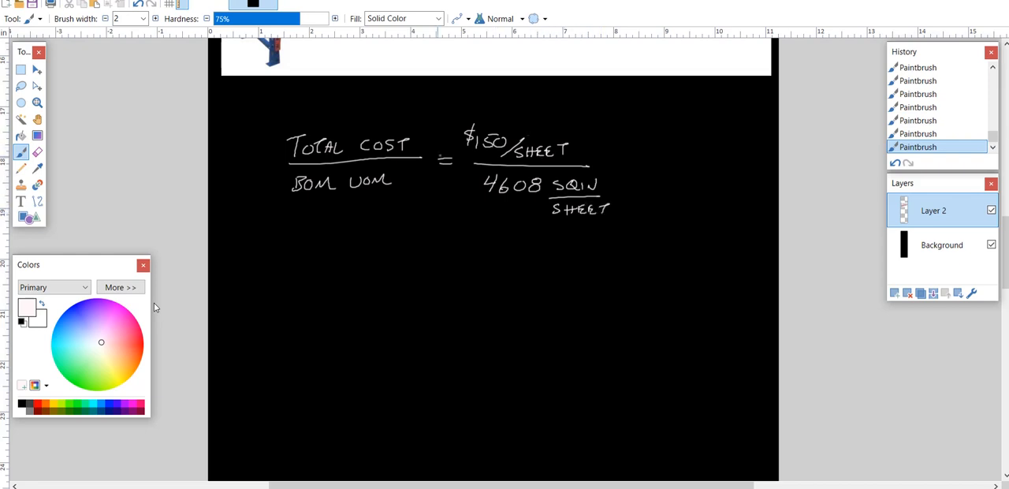
# Step: Strike out SHEET in both the numerator and denominator, and draw an equals sign after the fraction
pyautogui.moveTo(524, 167); pyautogui.dragTo(564, 134)
pyautogui.moveTo(563, 227); pyautogui.dragTo(613, 201)
pyautogui.moveTo(632, 162); pyautogui.dragTo(645, 171)
# Step: Check the calculated cost and handwrite $0.0325.... / SQIN as the formula's result
pyautogui.hotkey('alt', 'Tab')
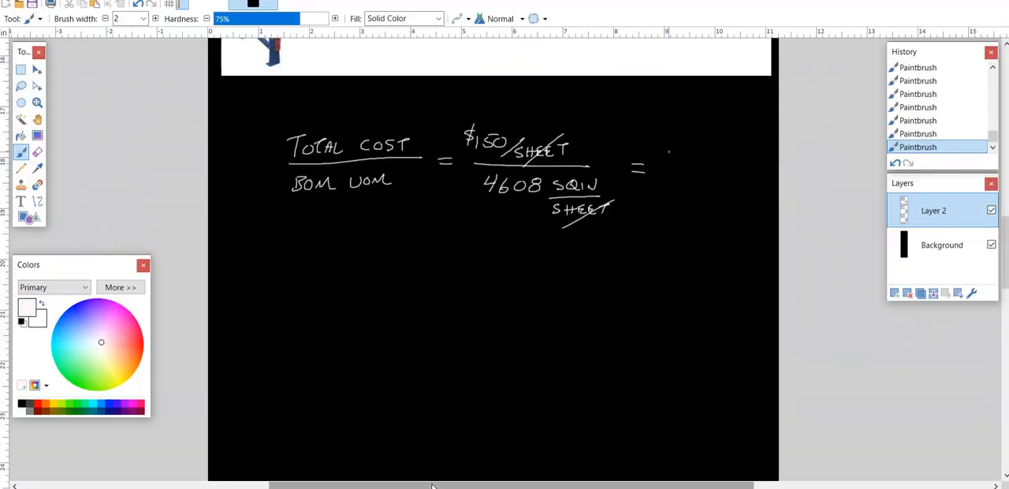
pyautogui.moveTo(669, 152)
pyautogui.mouseDown()
pyautogui.moveTo(687, 166)
pyautogui.moveTo(689, 156)
pyautogui.mouseUp()
pyautogui.click(678, 166)
pyautogui.moveTo(699, 155)
pyautogui.mouseDown()
pyautogui.moveTo(709, 154)
pyautogui.moveTo(701, 165)
pyautogui.mouseUp()
pyautogui.moveTo(714, 155); pyautogui.dragTo(722, 165)
pyautogui.moveTo(724, 154); pyautogui.dragTo(735, 153)
pyautogui.click(735, 160)
pyautogui.moveTo(662, 154); pyautogui.dragTo(657, 165)
pyautogui.click(715, 186)
pyautogui.moveTo(735, 167)
pyautogui.mouseDown()
pyautogui.moveTo(697, 180)
pyautogui.moveTo(746, 191)
pyautogui.mouseUp()
pyautogui.moveTo(750, 192); pyautogui.dragTo(761, 181)
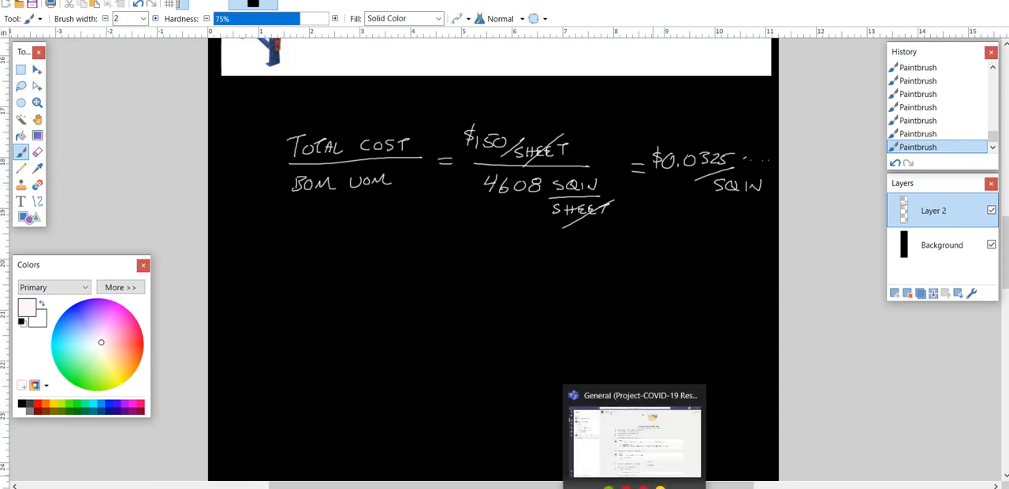
# Step: Switch back to the E-Z-MRP Part Master and save the record of part 100032
pyautogui.moveTo(536, 488)
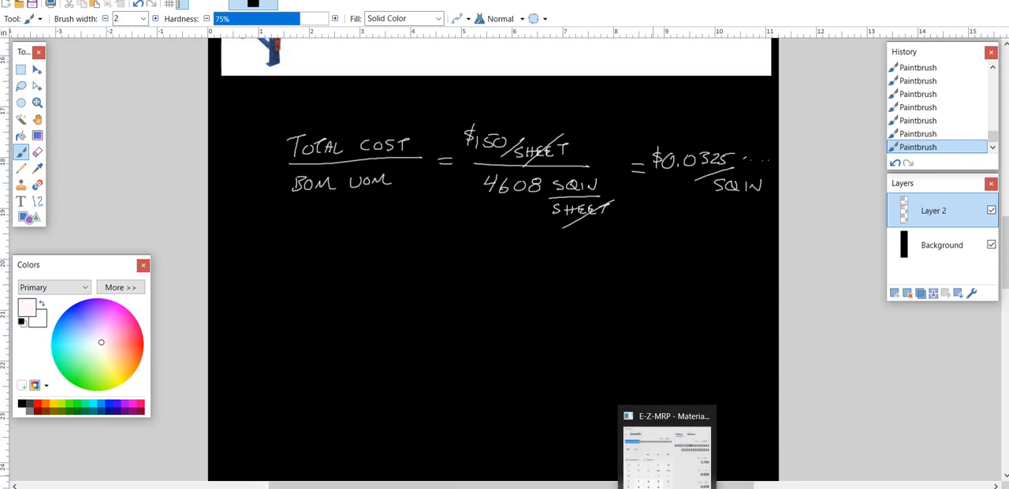
pyautogui.click(733, 487)
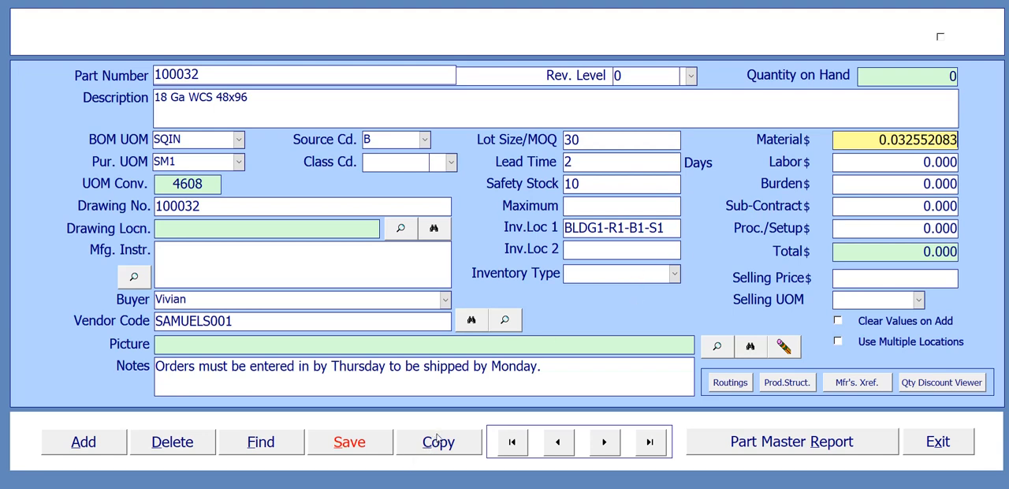
pyautogui.click(349, 446)
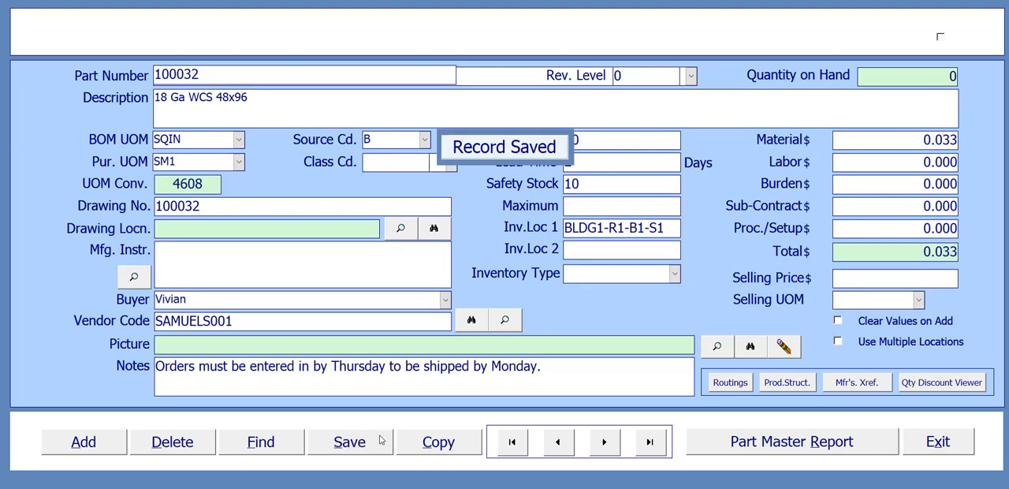